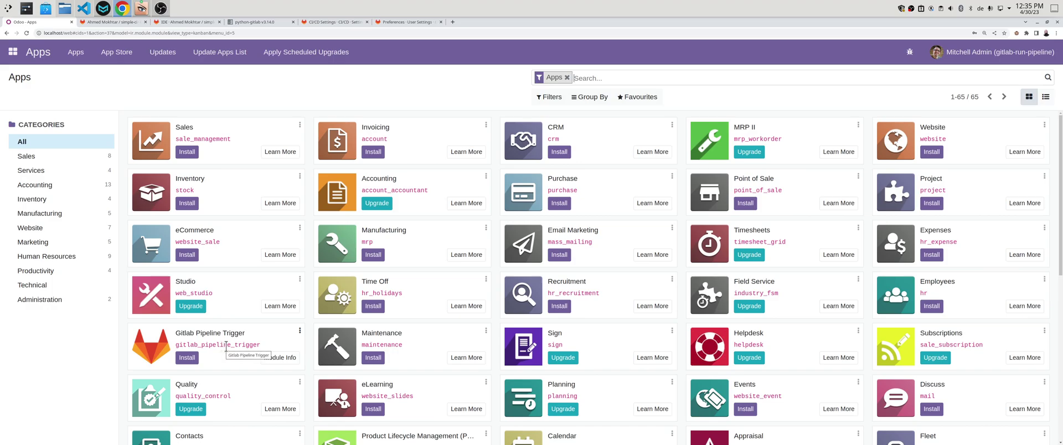
# - Check the GitLab simple-ci project, then go via Odoo Apps to the python-gitlab v3.14.0 docs
pyautogui.click(119, 22)
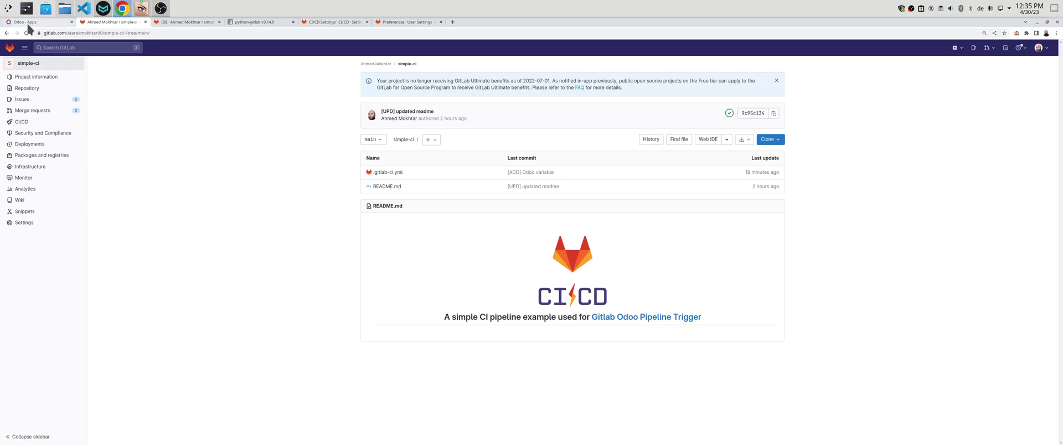
pyautogui.moveTo(29, 27)
pyautogui.click(47, 21)
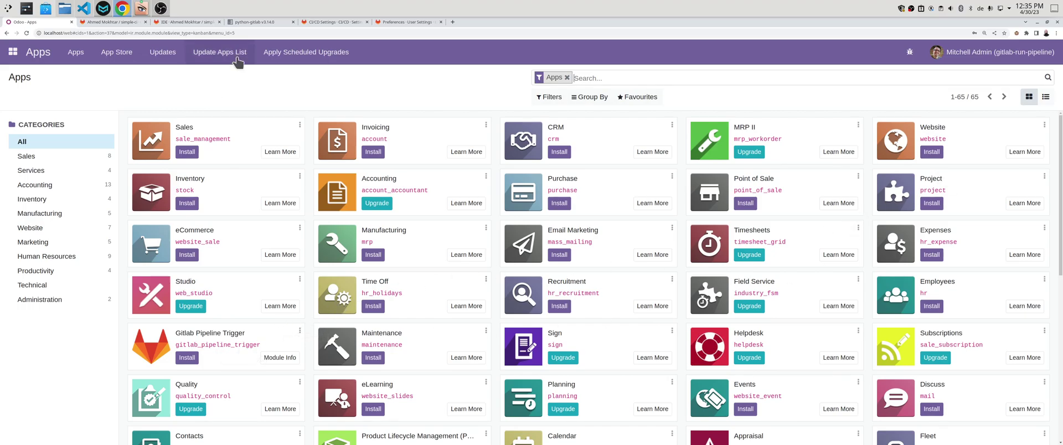
pyautogui.click(248, 22)
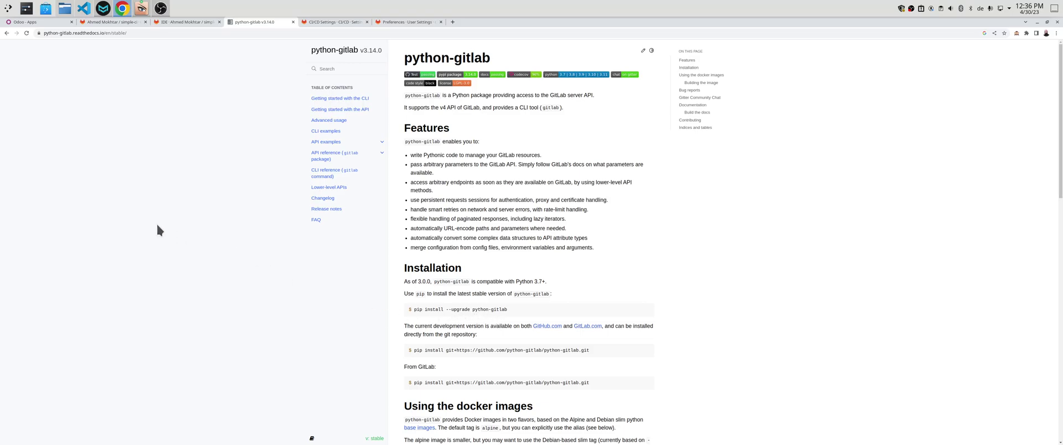
# - Install the Gitlab Pipeline Trigger module from the Odoo Apps list
pyautogui.click(28, 22)
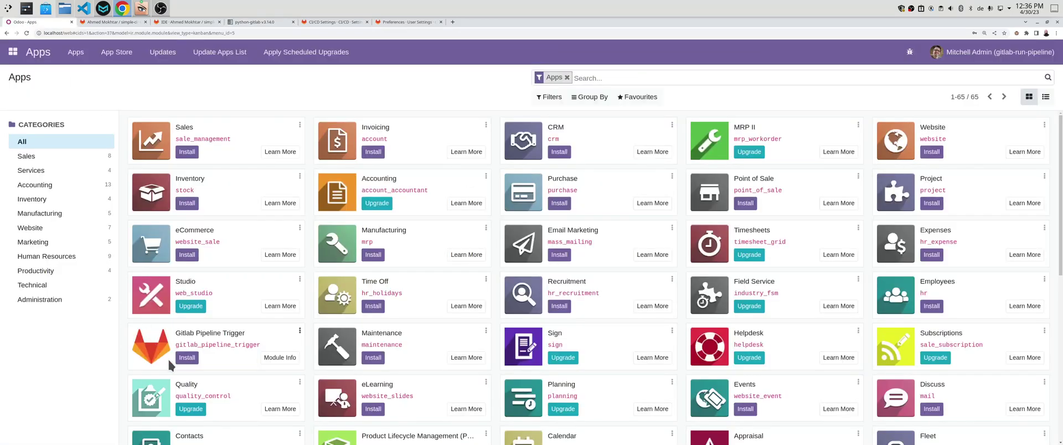
pyautogui.click(183, 360)
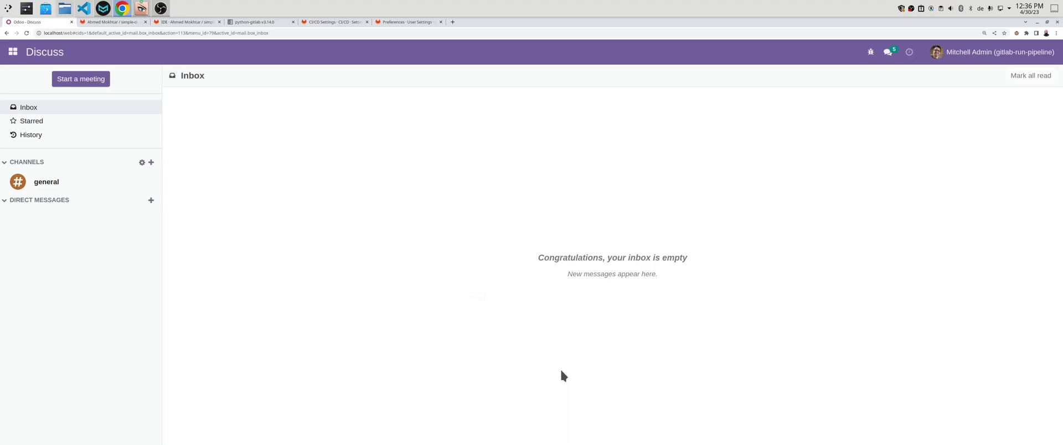
pyautogui.click(20, 55)
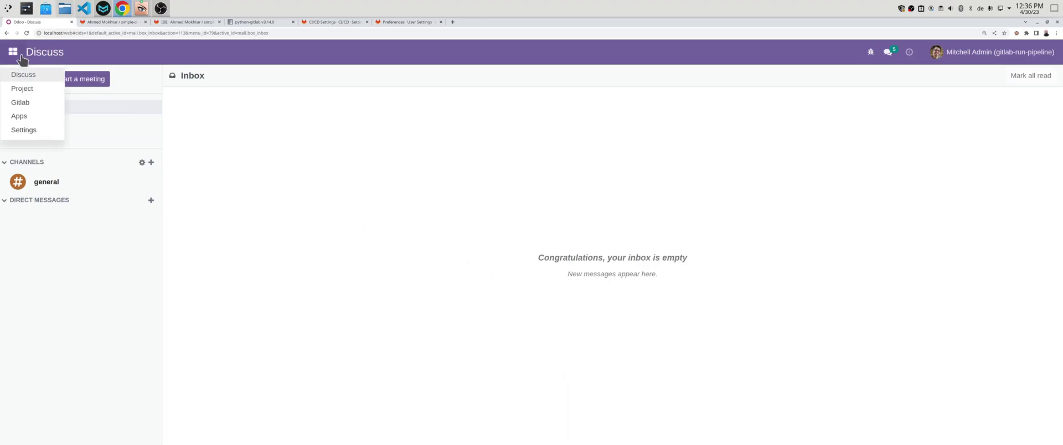
# - Create a new Gitlab pipeline trigger with the runner name 'Custom Pipeline Trigger'
pyautogui.click(39, 104)
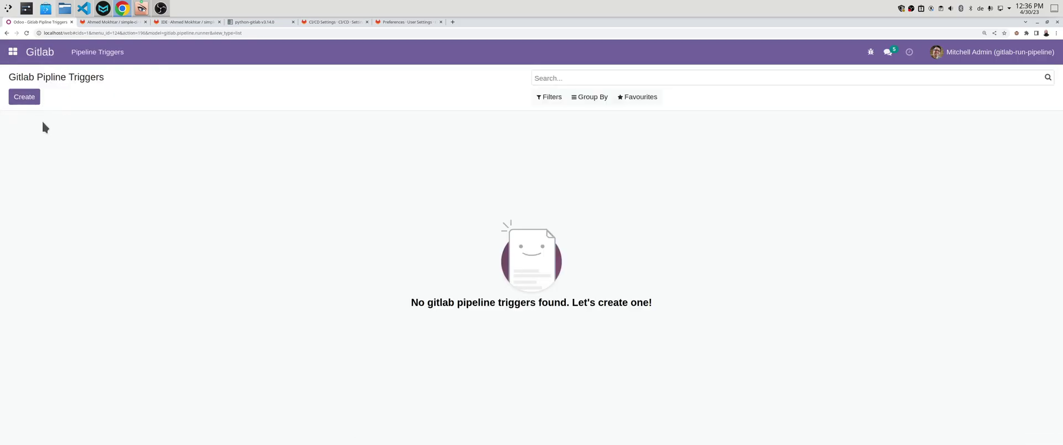
pyautogui.click(24, 98)
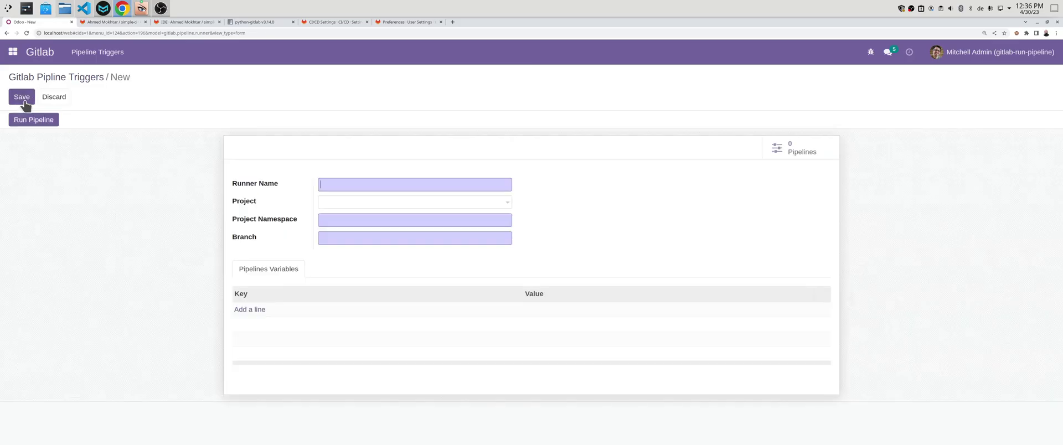
pyautogui.click(354, 185)
pyautogui.write('Custom Pipeline Trigger')
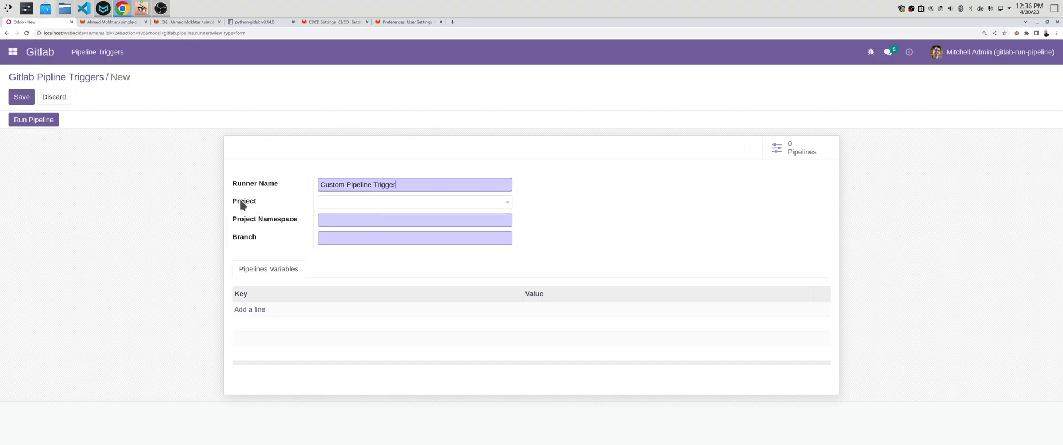
# - Browse the Project choices without picking one, then go to the GitLab simple-ci project
pyautogui.click(369, 205)
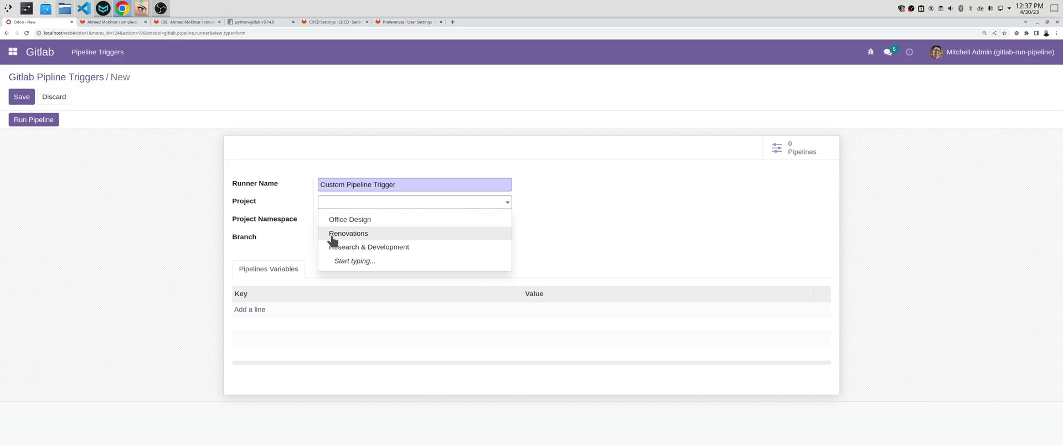
pyautogui.click(272, 212)
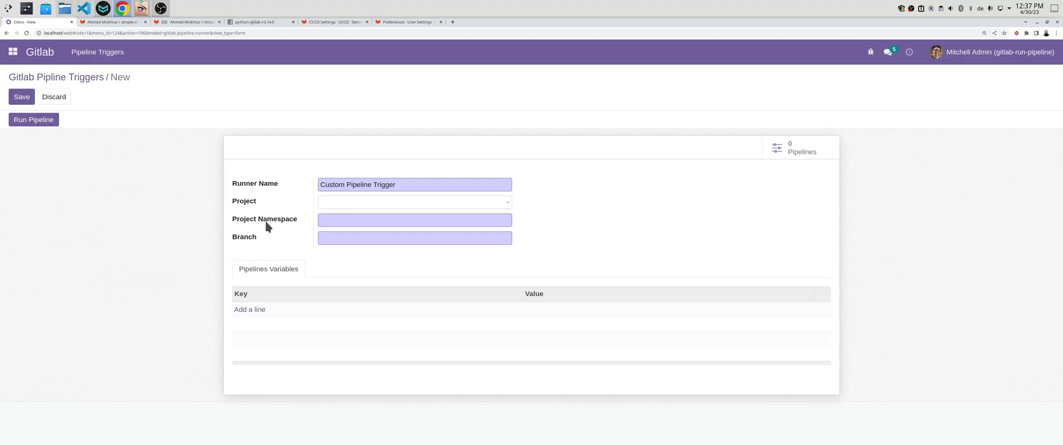
pyautogui.click(108, 22)
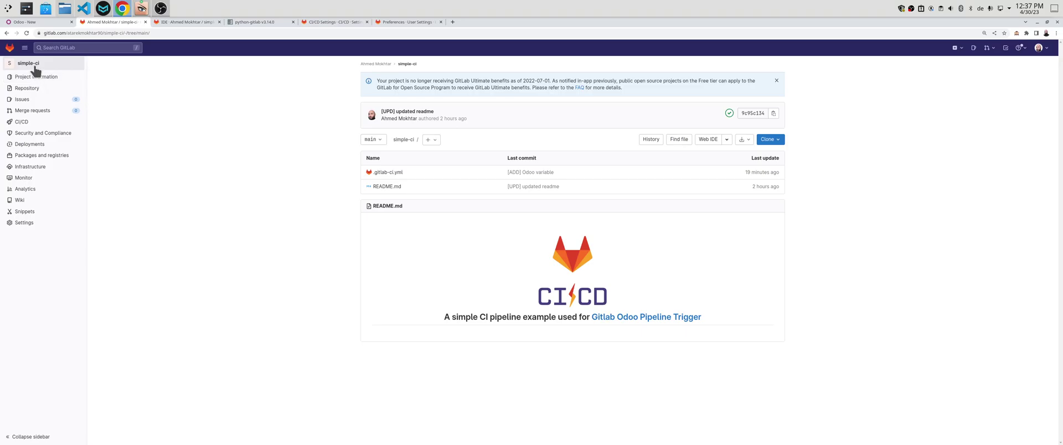
# - Copy the atarekmokhtar90/simple-ci path from GitLab's address bar into the trigger's Project Namespace
pyautogui.click(79, 60)
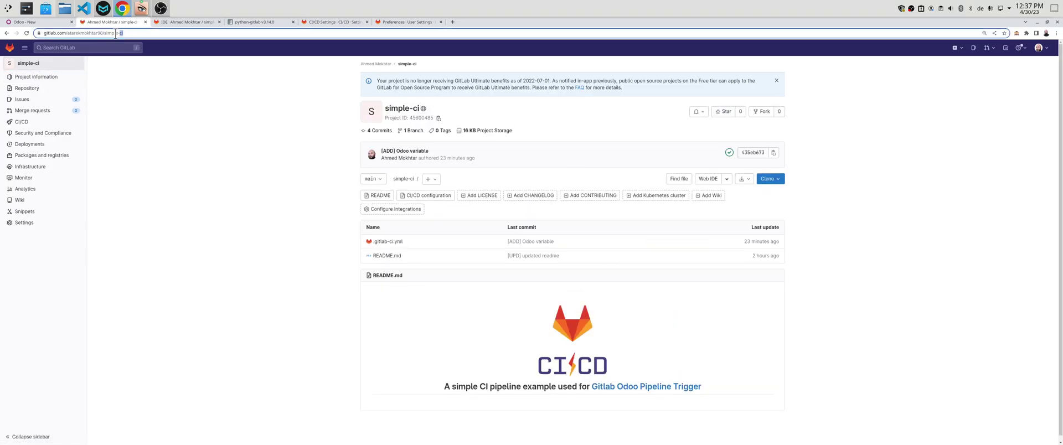
pyautogui.moveTo(123, 33); pyautogui.dragTo(66, 34)
pyautogui.hotkey('ctrl', 'c')
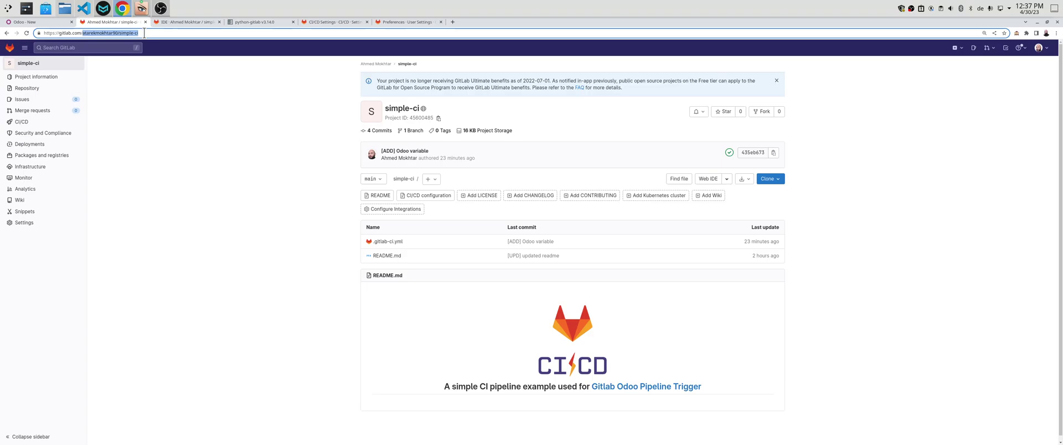
pyautogui.click(39, 22)
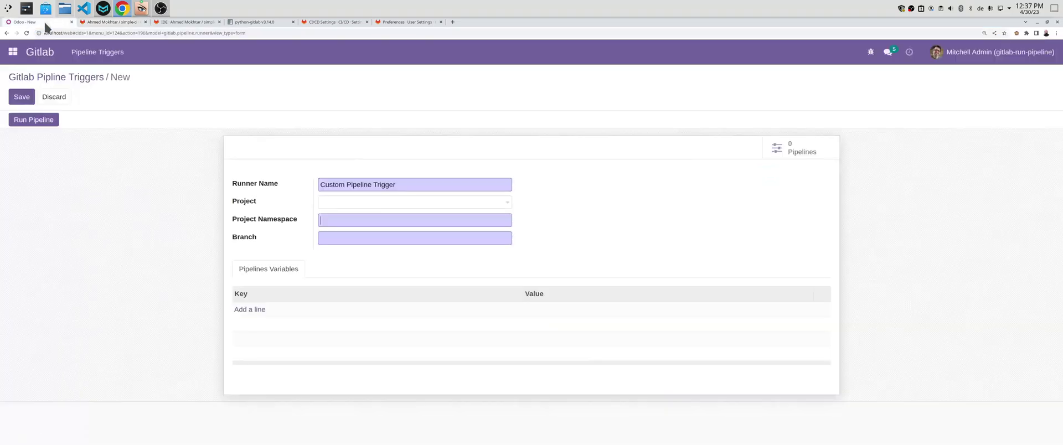
pyautogui.click(377, 222)
pyautogui.hotkey('ctrl', 'v')
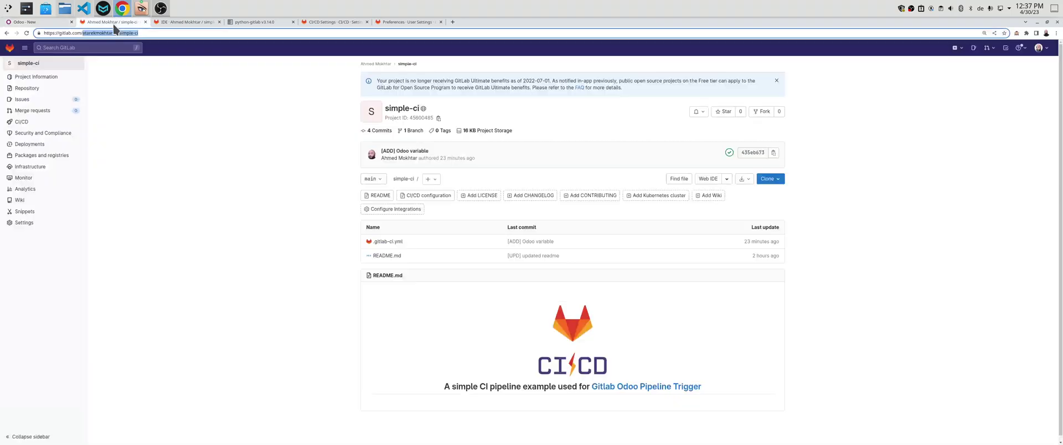
pyautogui.click(115, 22)
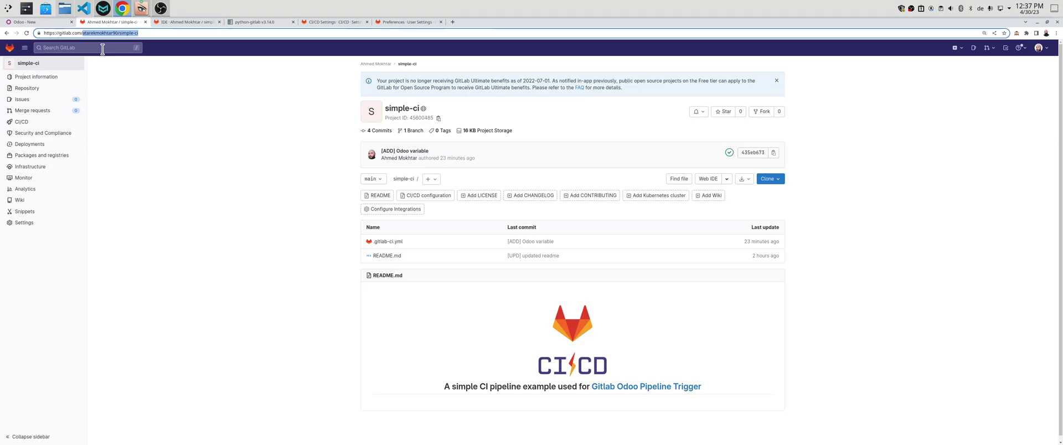
pyautogui.click(45, 22)
# - Enter main as the Branch and save the Custom Pipeline Trigger
pyautogui.write('main')
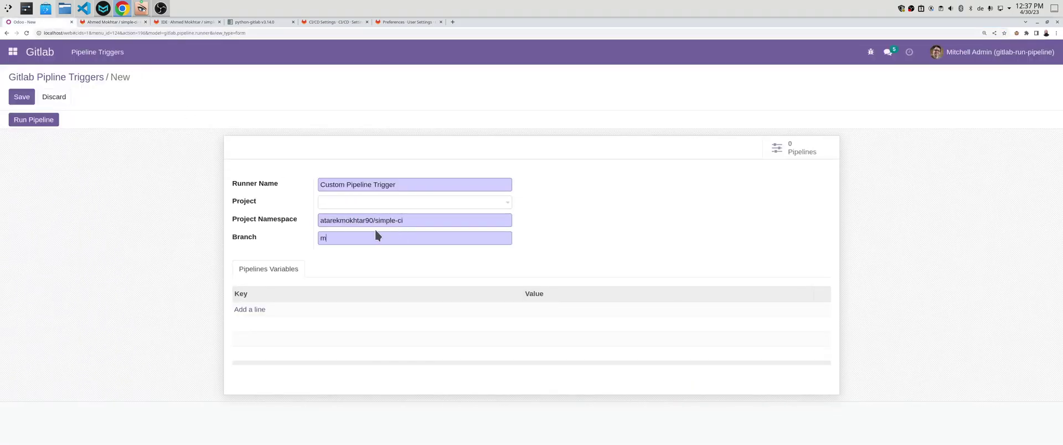
pyautogui.click(22, 97)
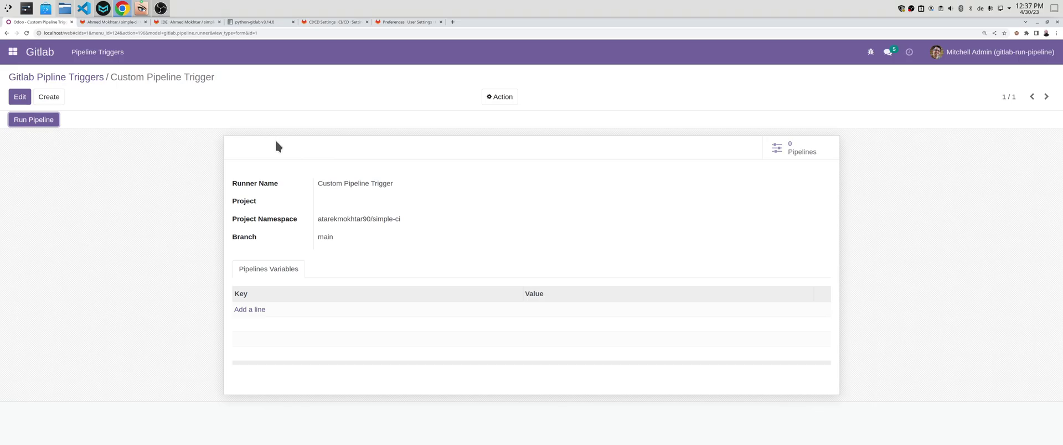
# - Open Odoo's General Settings and scroll through them
pyautogui.click(14, 54)
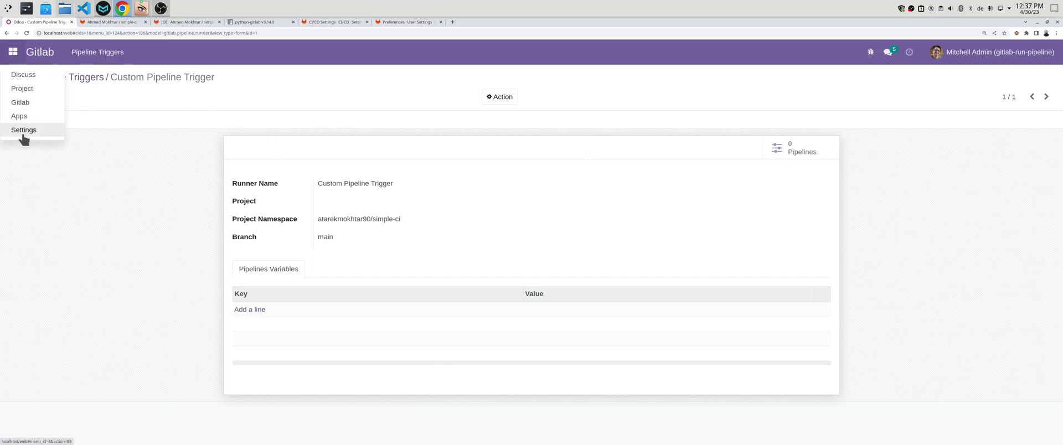
pyautogui.click(23, 162)
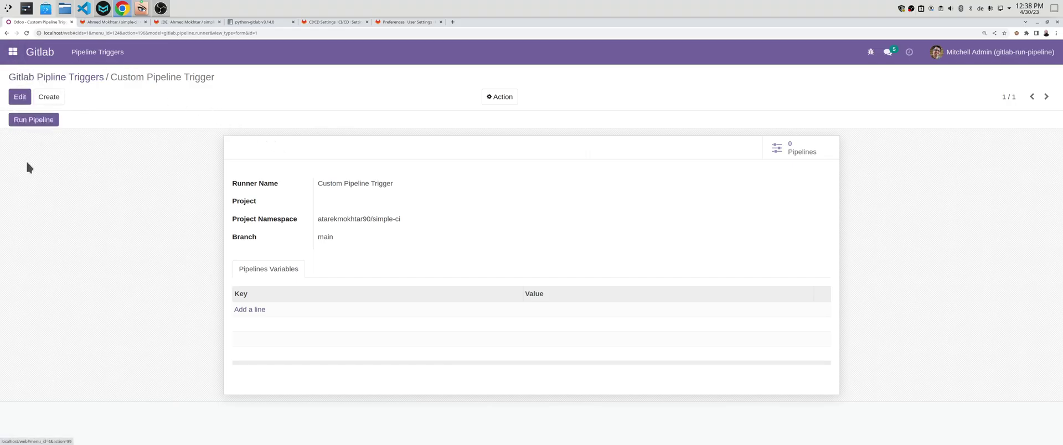
pyautogui.click(12, 52)
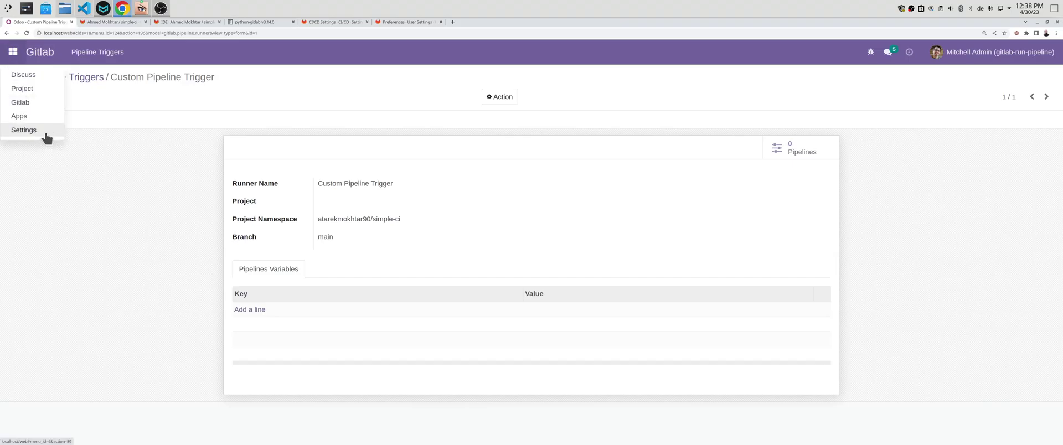
pyautogui.click(45, 134)
pyautogui.scroll(-5, 334, 259)
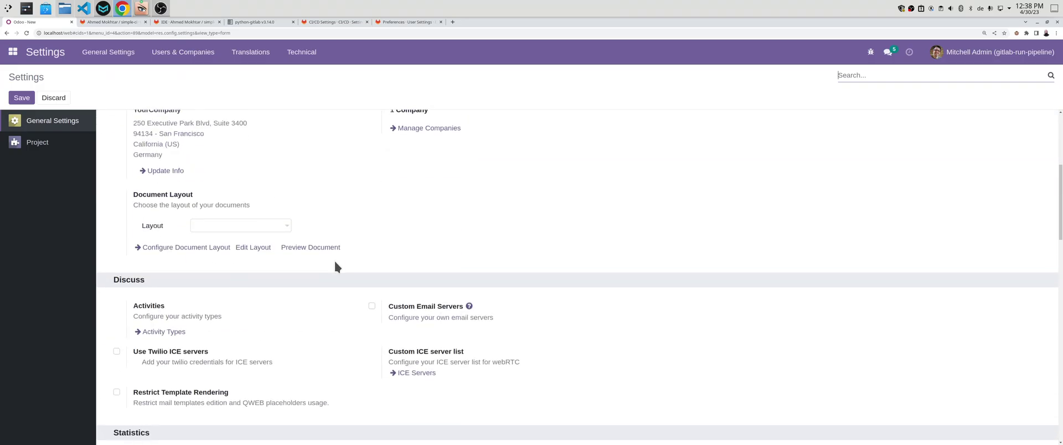
pyautogui.scroll(-10, 334, 260)
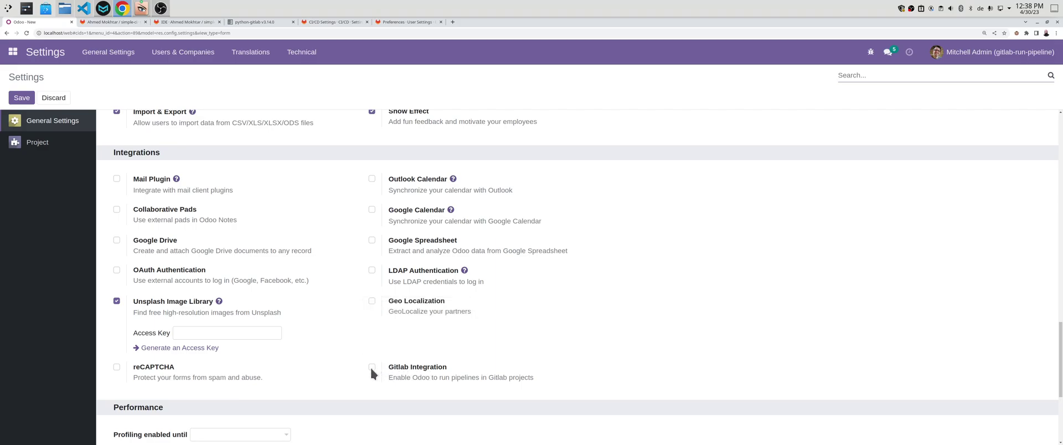
# - Run the Custom Pipeline Trigger's pipeline and dismiss the invalid GitLab token or URL error
pyautogui.click(12, 51)
pyautogui.click(22, 105)
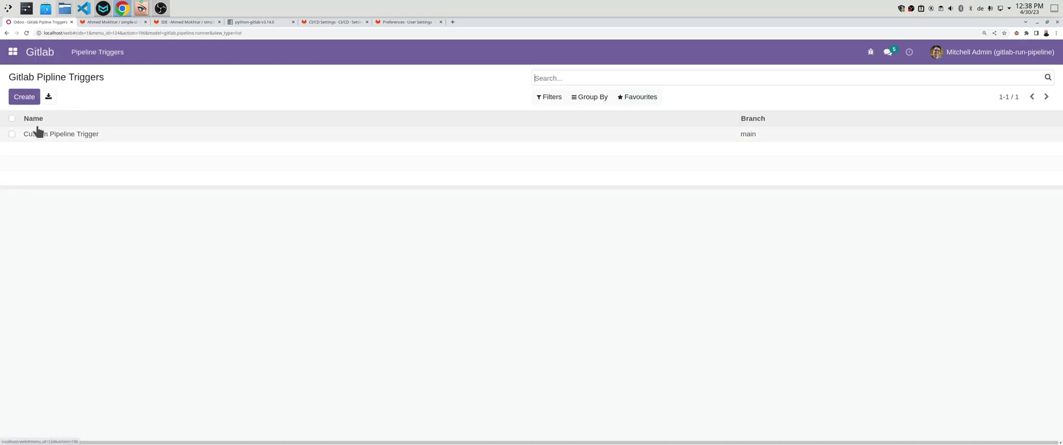
pyautogui.click(55, 135)
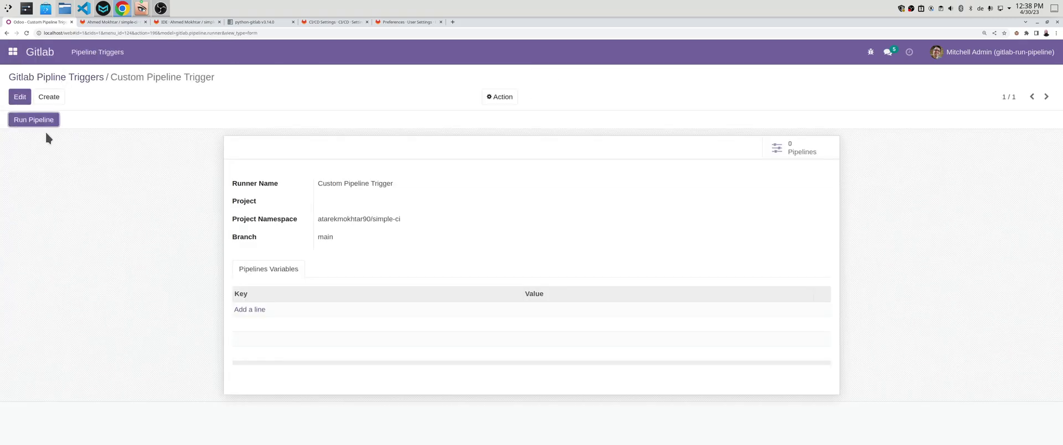
pyautogui.click(39, 119)
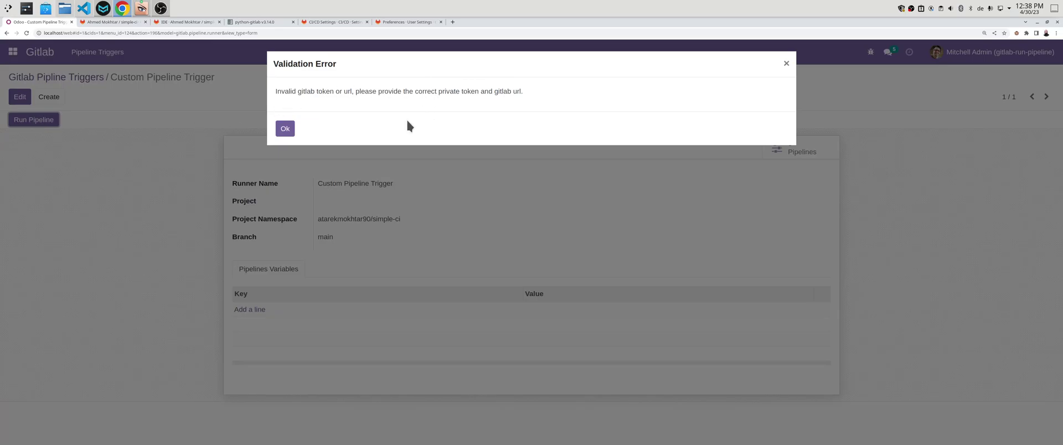
pyautogui.click(285, 129)
pyautogui.click(12, 51)
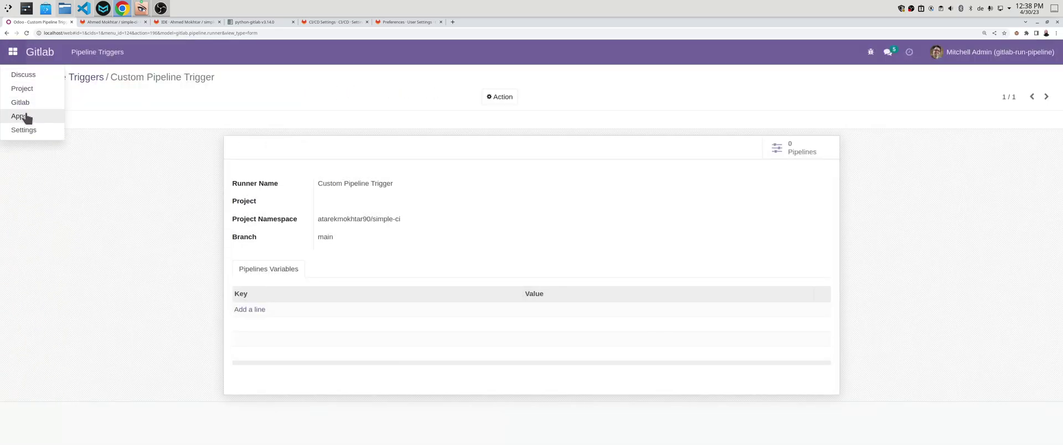
# - In General Settings, enable Gitlab Integration and enter the Gitlab private token
pyautogui.click(22, 131)
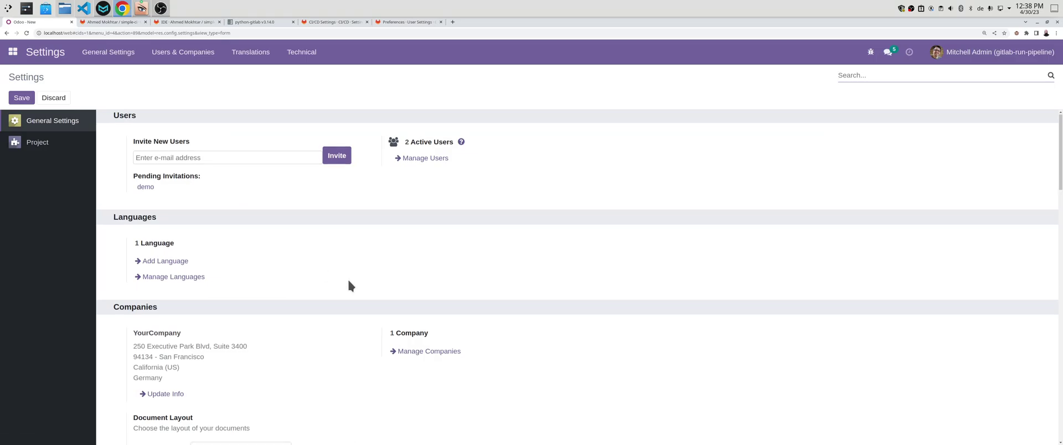
pyautogui.scroll(-10, 347, 278)
pyautogui.scroll(-5, 334, 270)
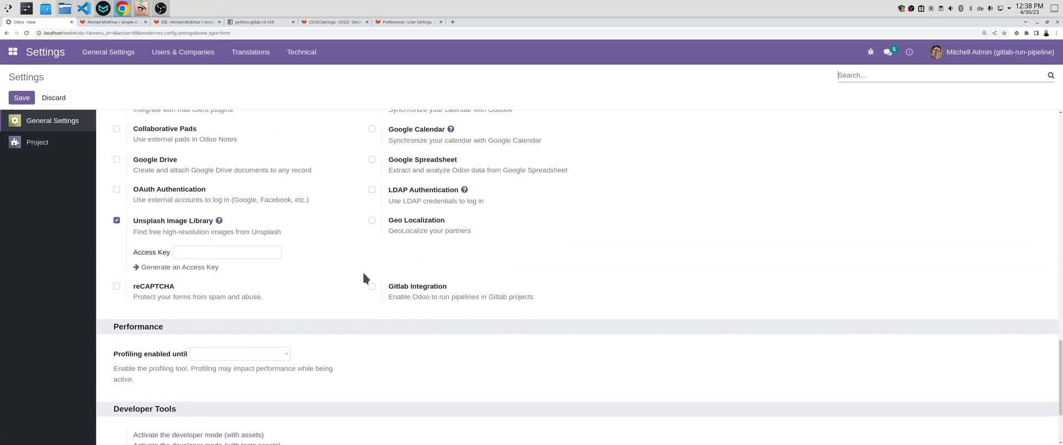
pyautogui.click(371, 286)
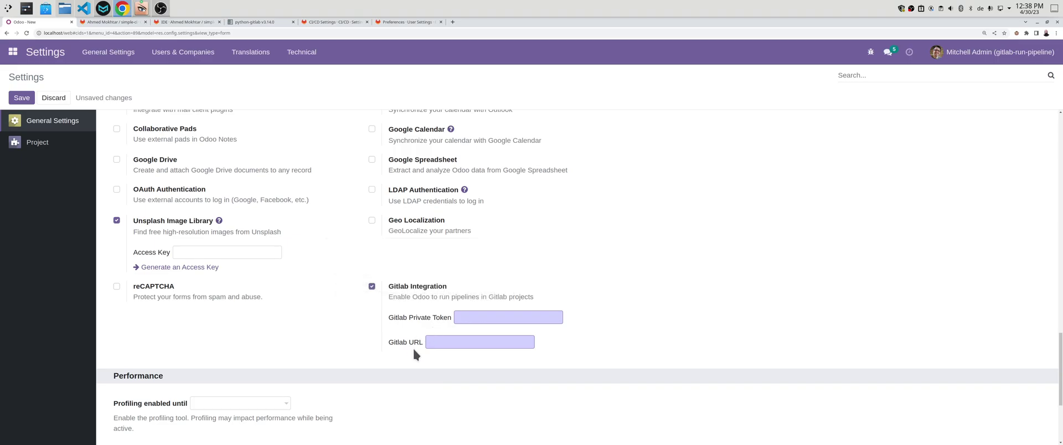
pyautogui.click(457, 319)
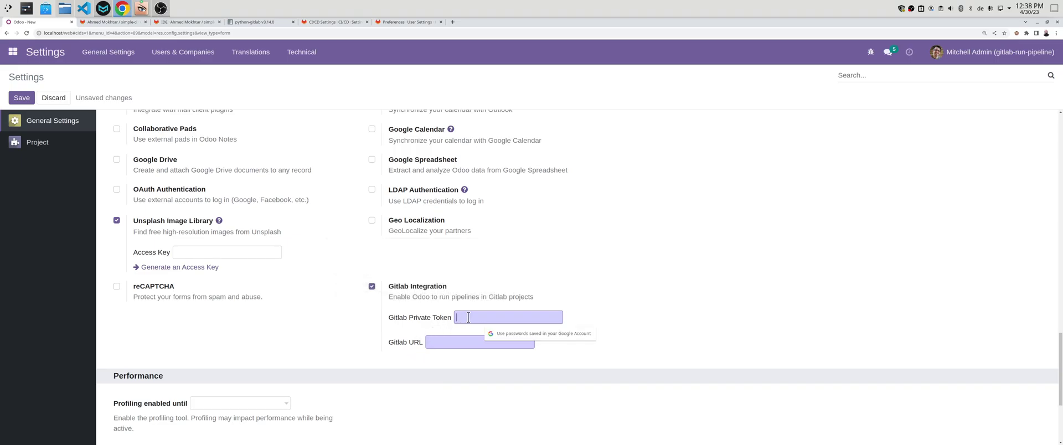
pyautogui.hotkey('ctrl', 'v')
pyautogui.write('••••••••••')
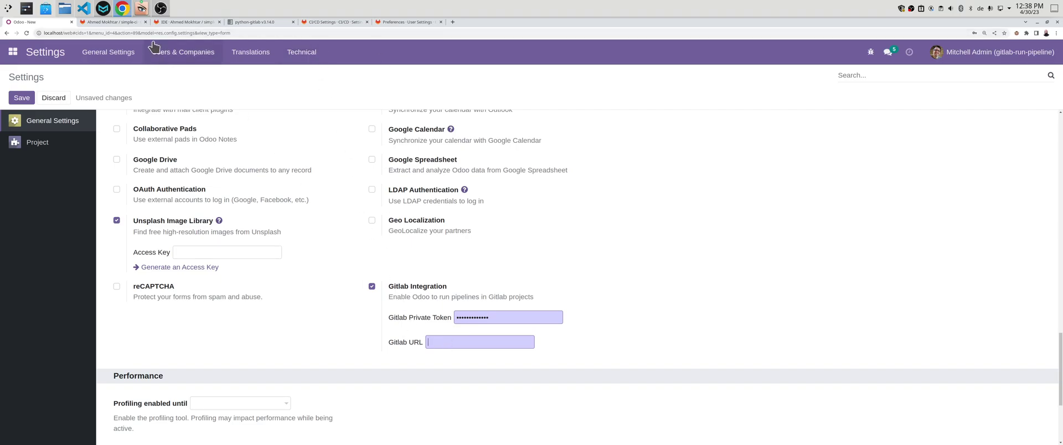
pyautogui.click(122, 21)
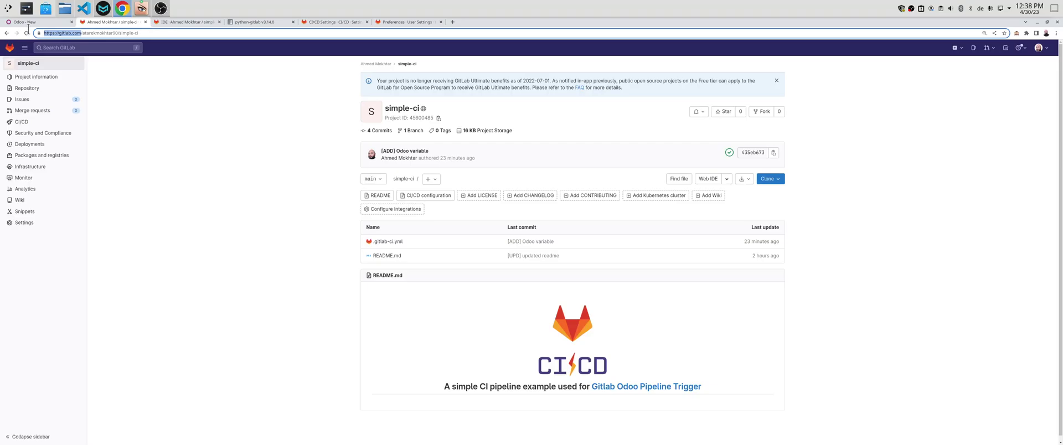
pyautogui.click(59, 23)
pyautogui.write('https://gitlab.com/')
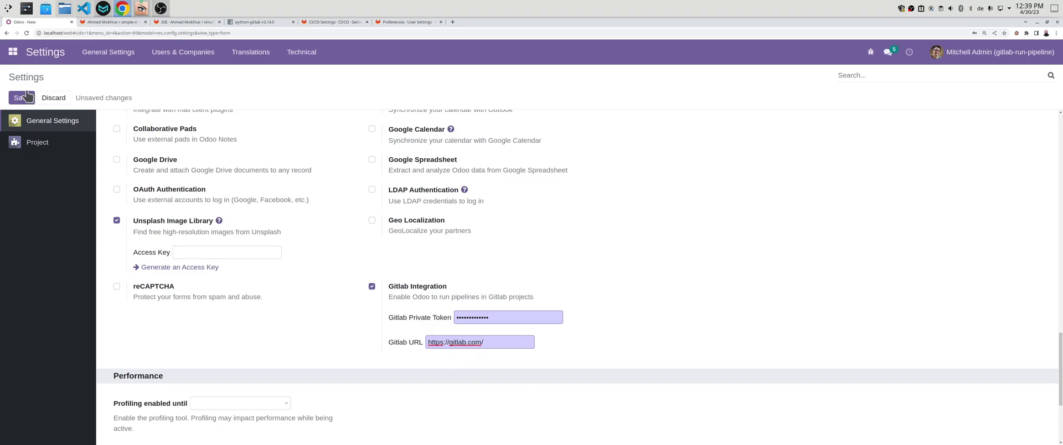
pyautogui.press('Return')
# - Run the Custom Pipeline Trigger again and translate the start of its validation error
pyautogui.click(10, 52)
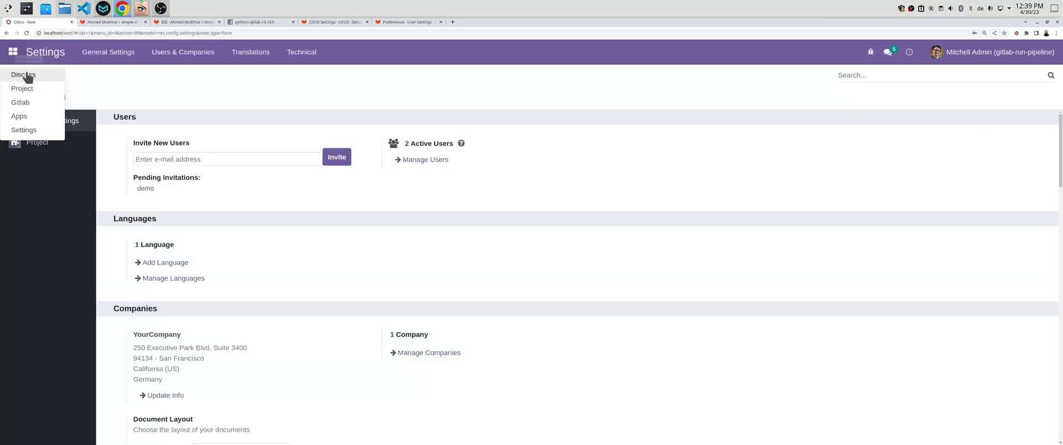
pyautogui.click(22, 102)
pyautogui.click(108, 133)
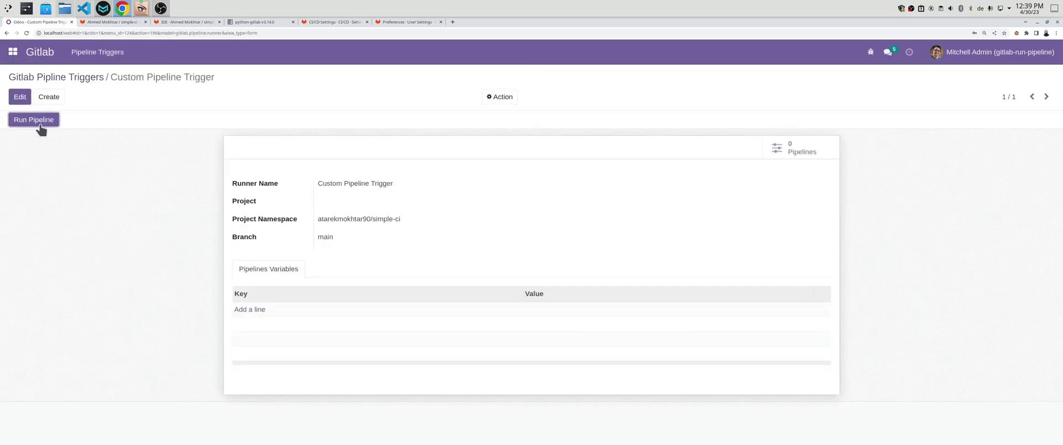
pyautogui.click(38, 121)
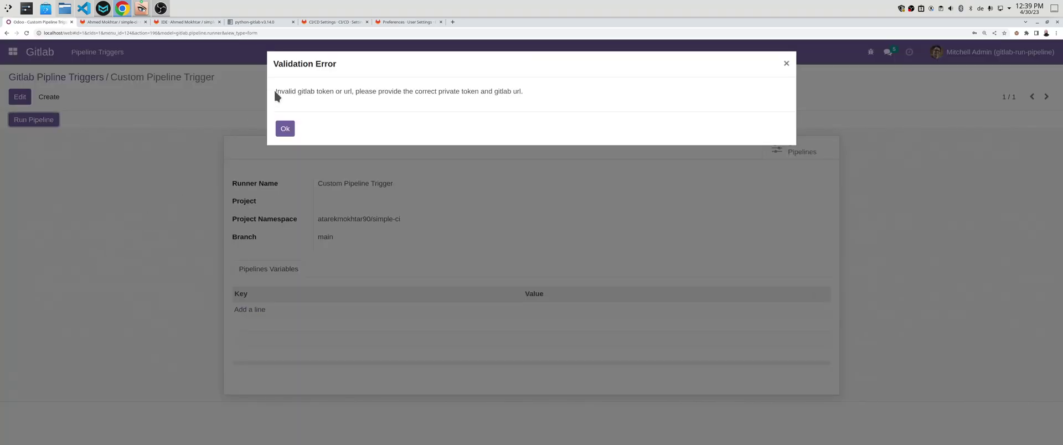
pyautogui.moveTo(275, 91); pyautogui.dragTo(312, 92)
pyautogui.click(317, 102)
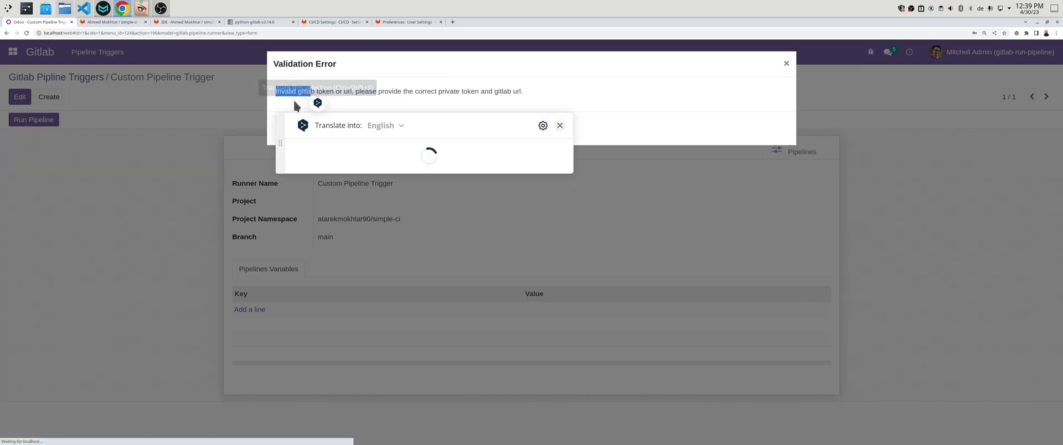
pyautogui.press('Escape')
pyautogui.click(560, 127)
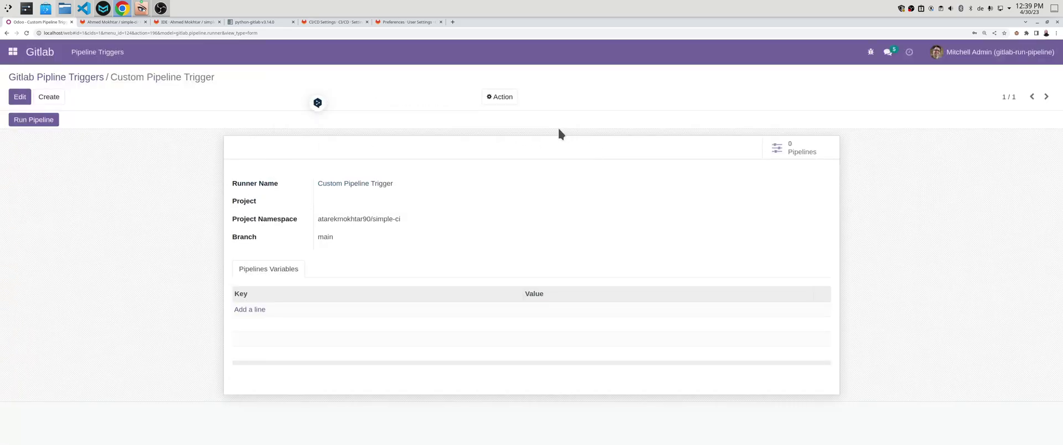
# - Rerun the pipeline, dismiss the invalid token error, and return to the Gitlab Integration settings
pyautogui.click(51, 121)
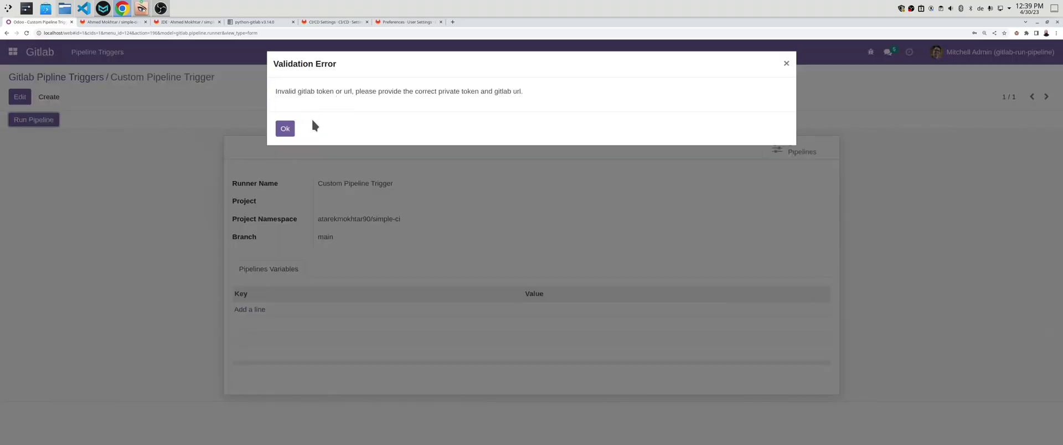
pyautogui.click(285, 128)
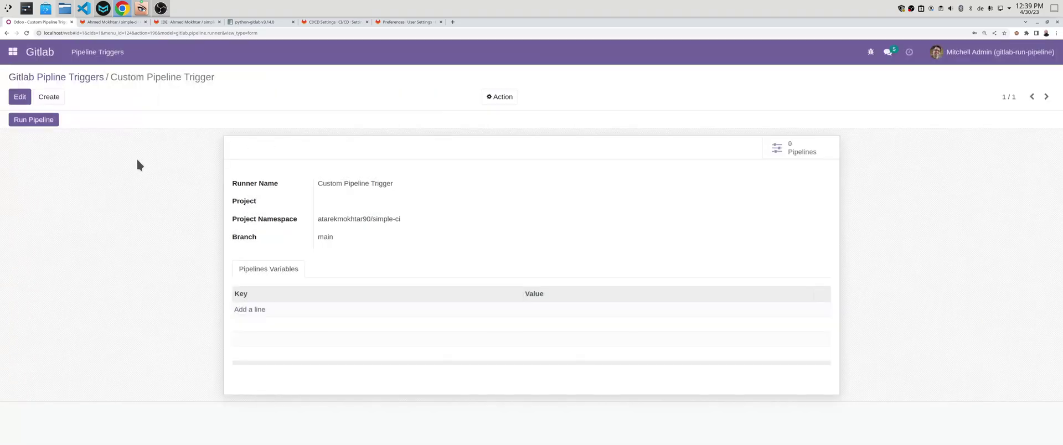
pyautogui.click(16, 55)
pyautogui.click(24, 129)
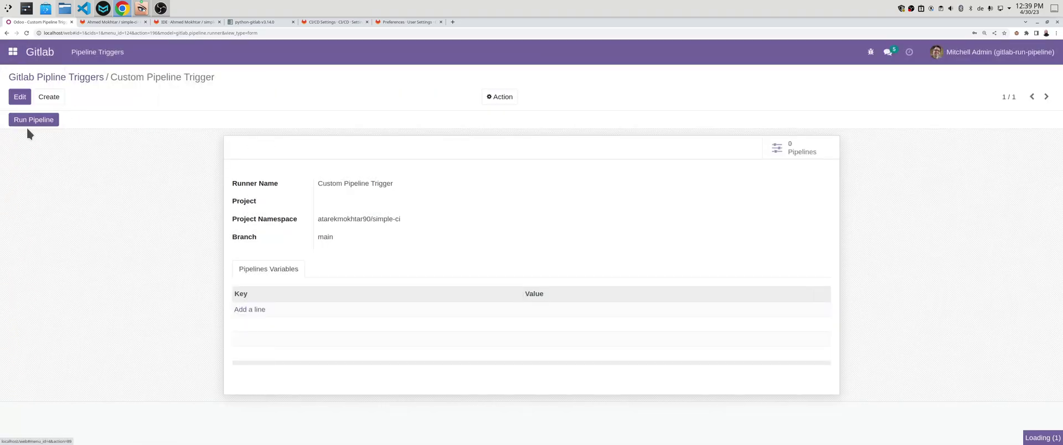
pyautogui.scroll(-3, 320, 270)
pyautogui.scroll(-15, 320, 266)
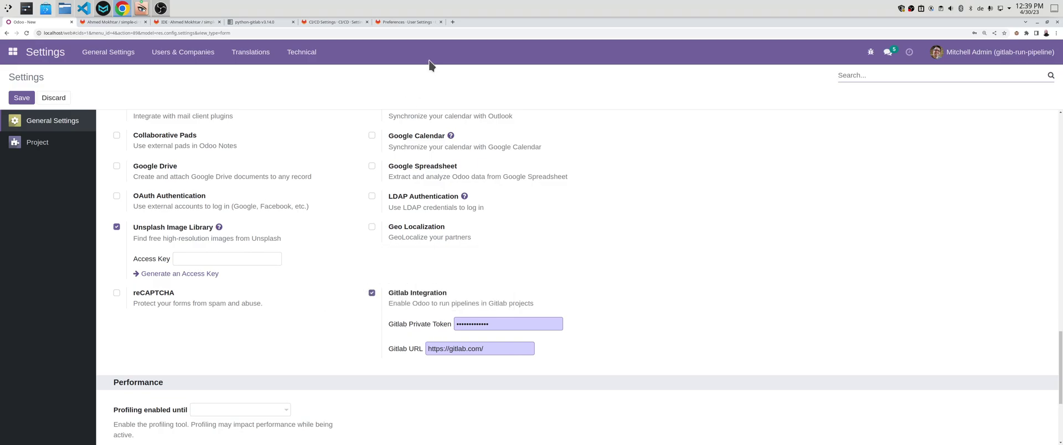
# - Switch to GitLab's User Settings Preferences page
pyautogui.click(393, 20)
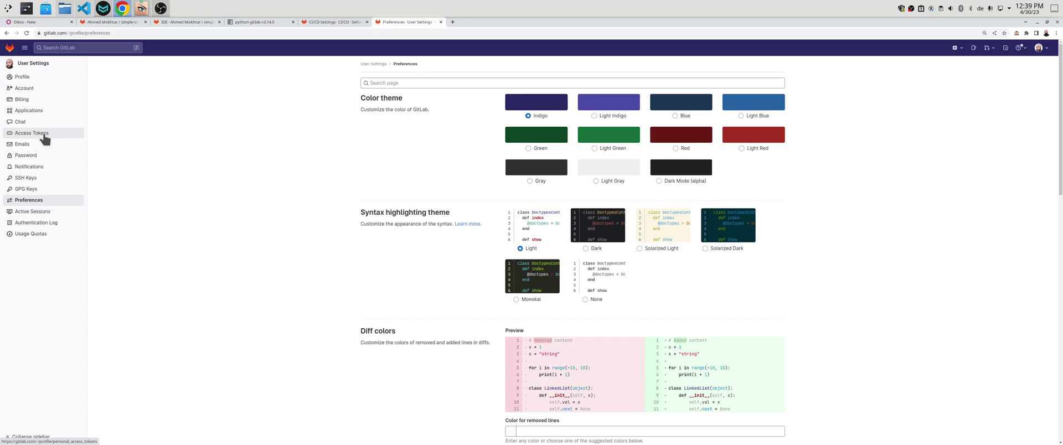
# - Generate a non-expiring GitLab access token named odoo-gitlab with the api scope
pyautogui.click(44, 139)
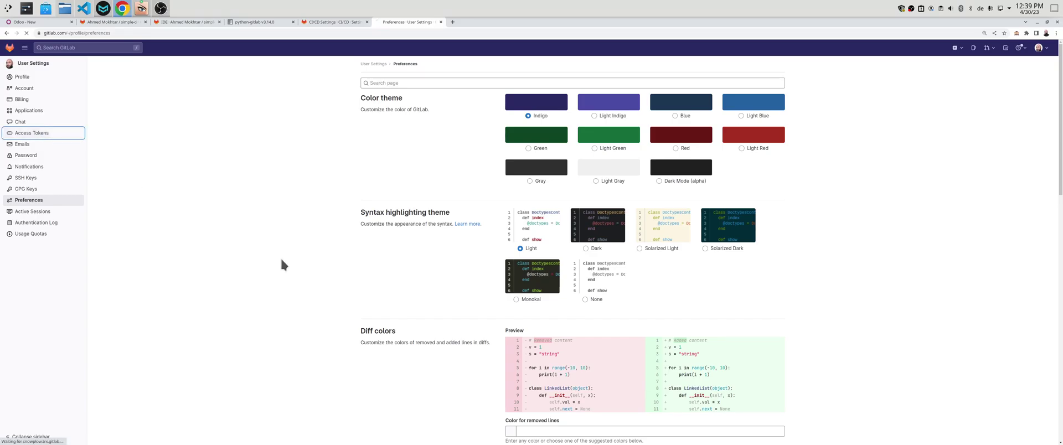
pyautogui.click(572, 170)
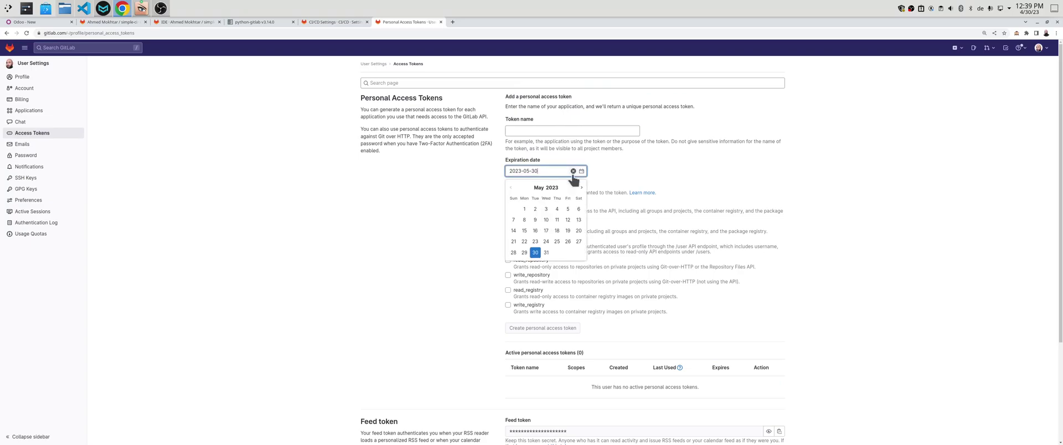
pyautogui.click(573, 172)
pyautogui.click(543, 131)
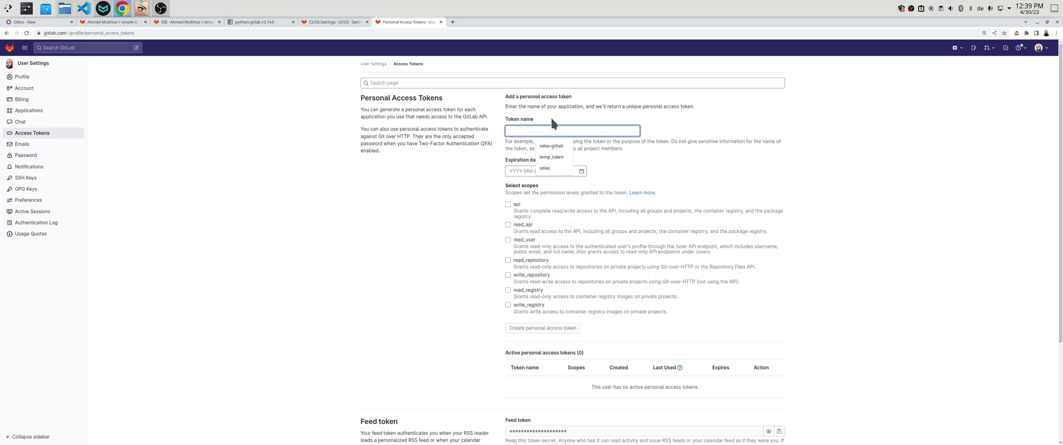
pyautogui.write('odoo-gi')
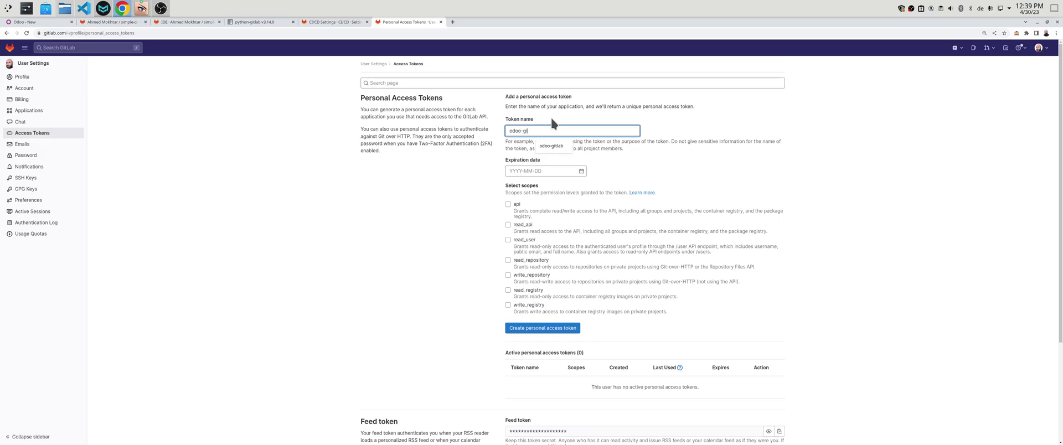
pyautogui.write('tlab')
pyautogui.click(448, 208)
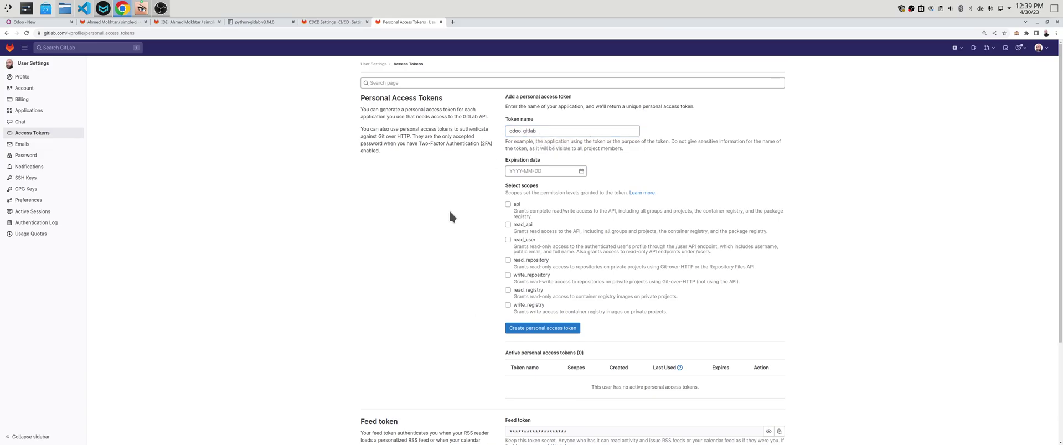
pyautogui.click(508, 205)
pyautogui.click(576, 328)
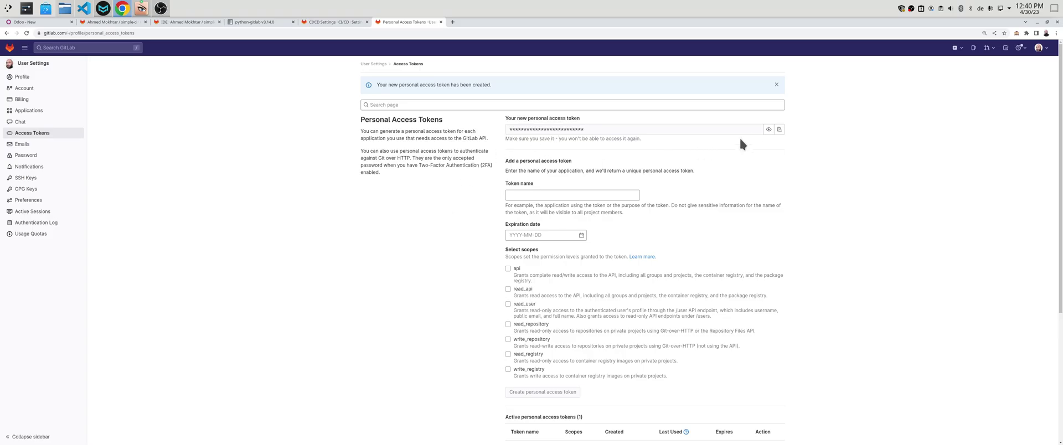
# - Paste the new token into Odoo's Gitlab Private Token field, save, and return to simple-ci
pyautogui.click(779, 130)
pyautogui.click(33, 22)
pyautogui.doubleClick(462, 321)
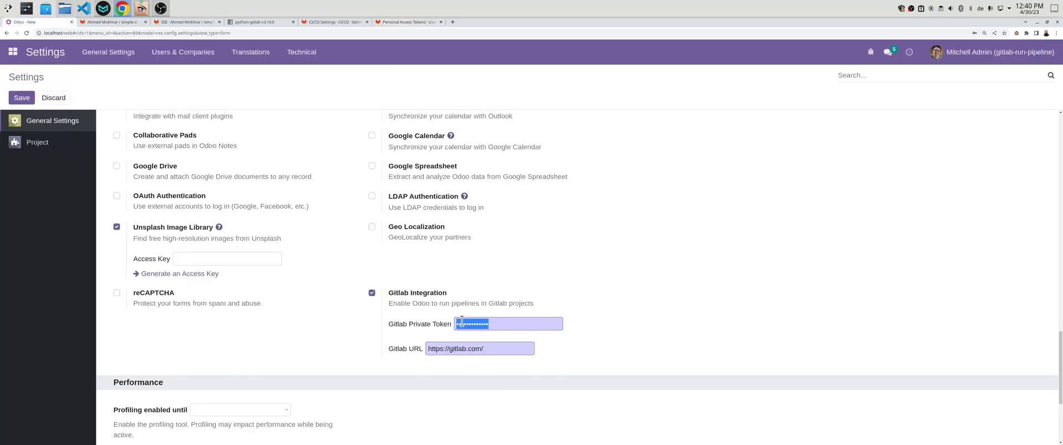
pyautogui.hotkey('ctrl', 'v')
pyautogui.click(22, 98)
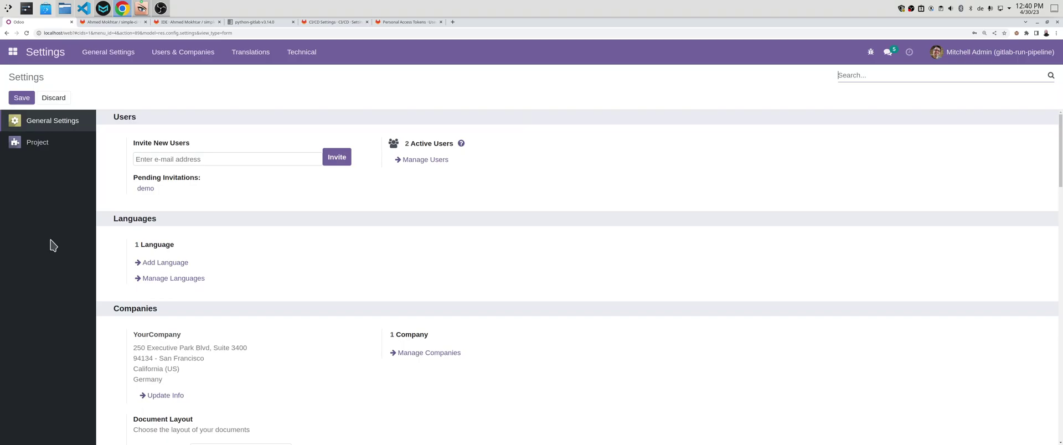
pyautogui.click(112, 22)
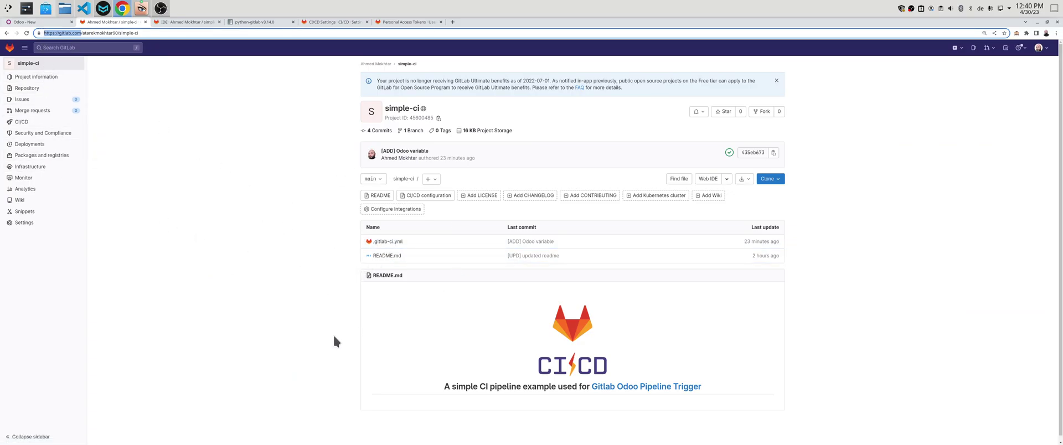
# - Run the Custom Pipeline Trigger from Odoo's Gitlab app
pyautogui.click(51, 21)
pyautogui.click(13, 52)
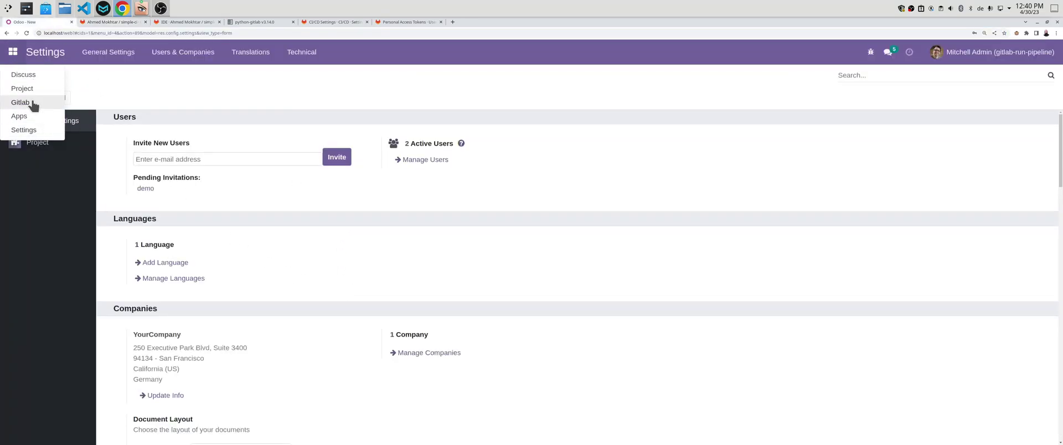
pyautogui.click(33, 103)
pyautogui.click(138, 135)
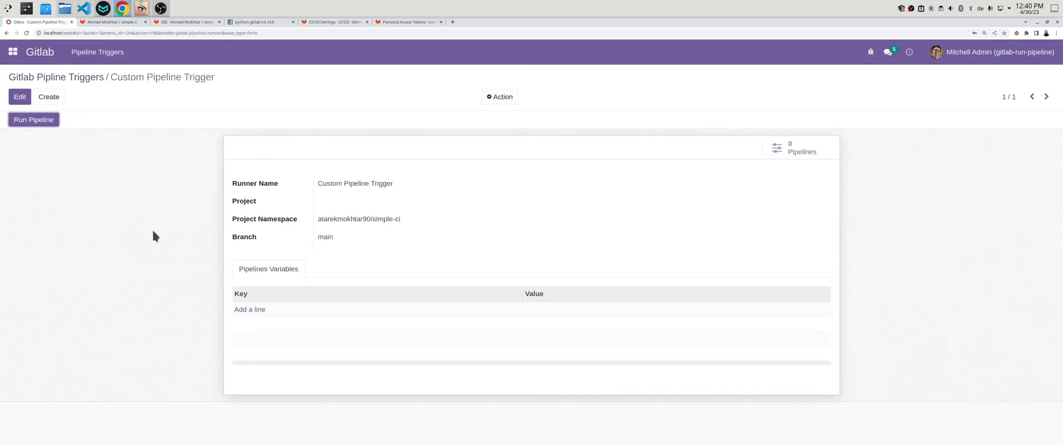
pyautogui.click(30, 121)
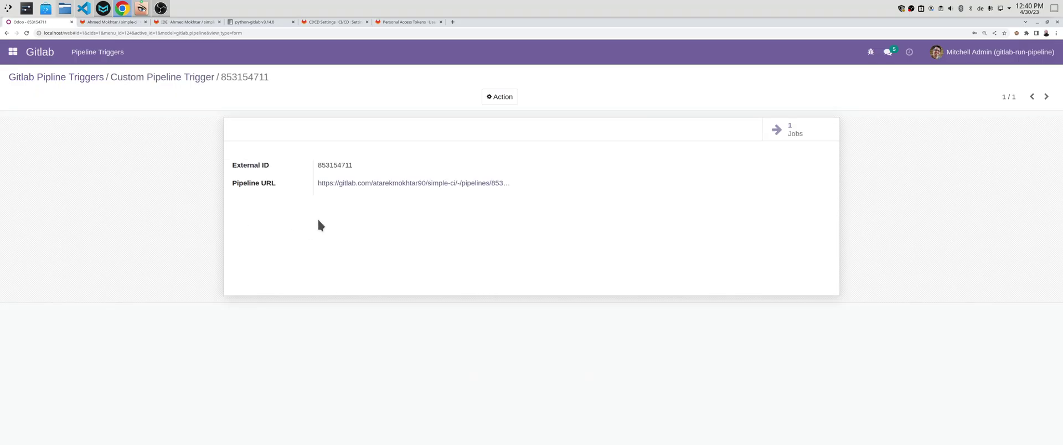
# - Open the resulting pipeline 853154711 from the trigger's Pipelines list
pyautogui.click(160, 79)
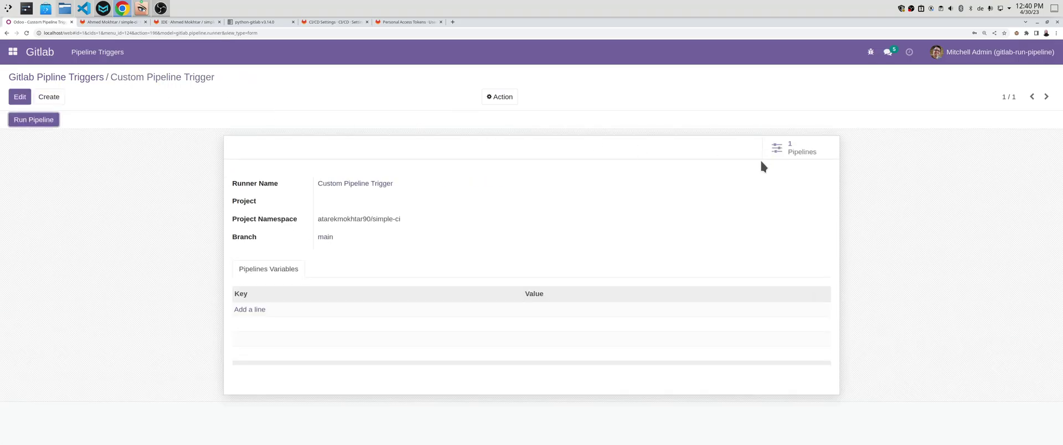
pyautogui.click(809, 157)
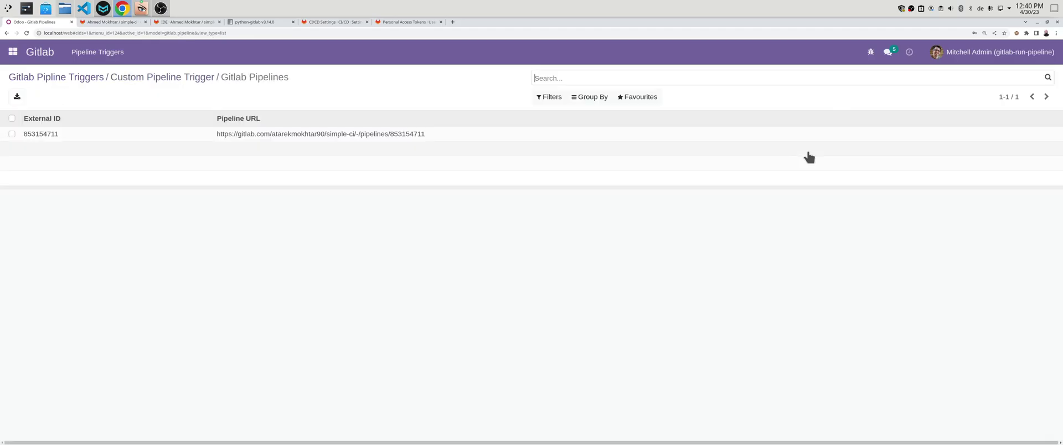
pyautogui.click(389, 139)
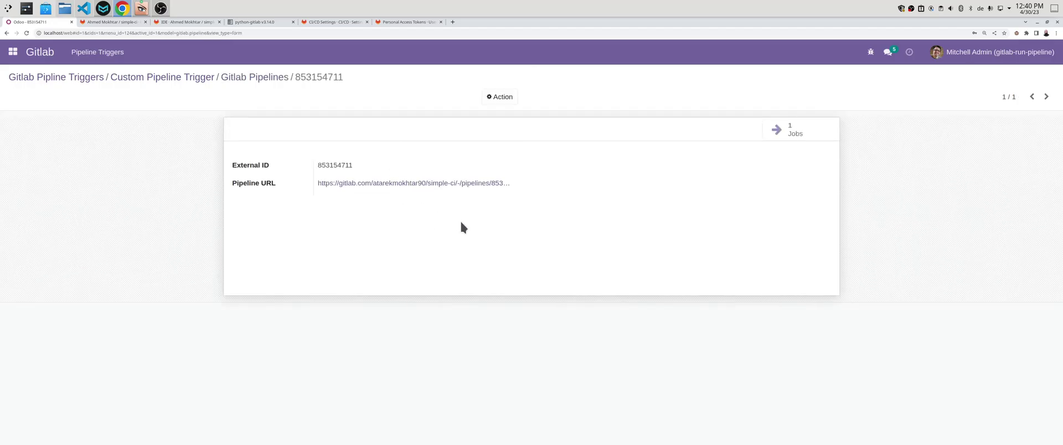
# - View the passed simple_job log, then show pipeline_grouped_jobs_v14_3.png in the image viewer
pyautogui.click(795, 131)
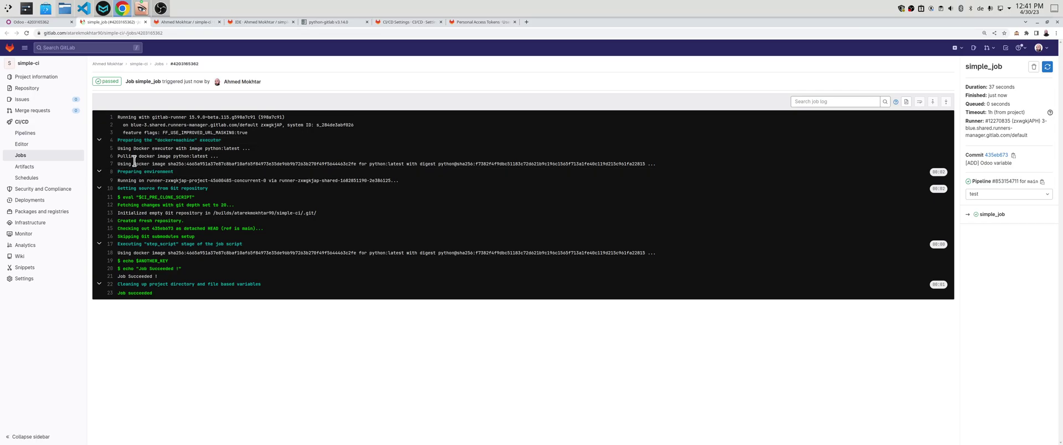
pyautogui.click(142, 8)
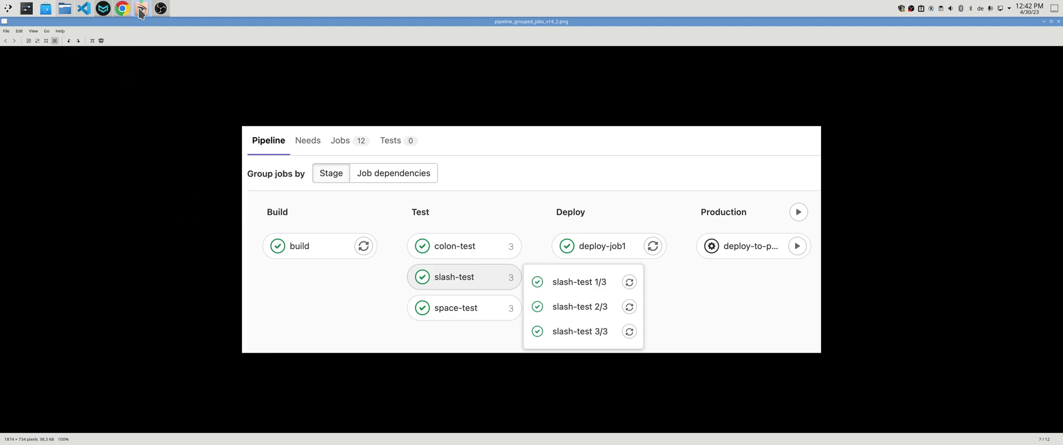
# - Show cicd_pipeline_infograph.png, then bring the browser with the simple_job log back
pyautogui.press('Home')
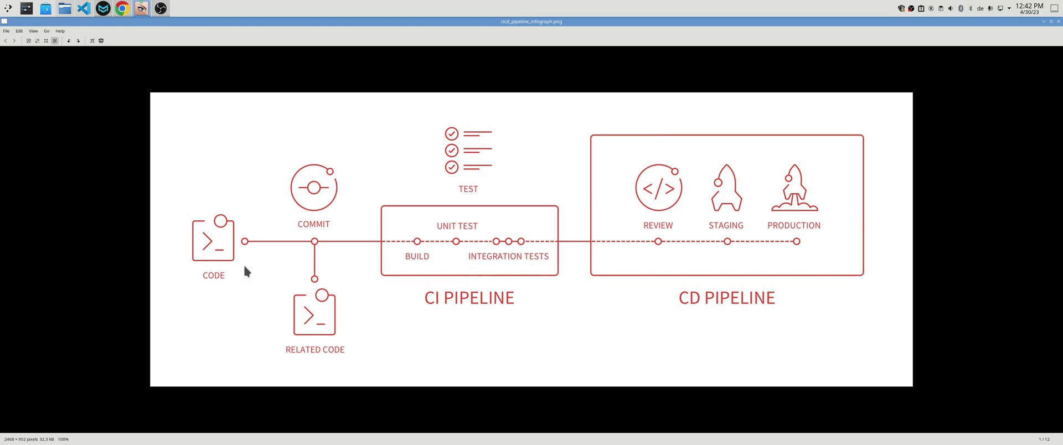
pyautogui.moveTo(125, 15)
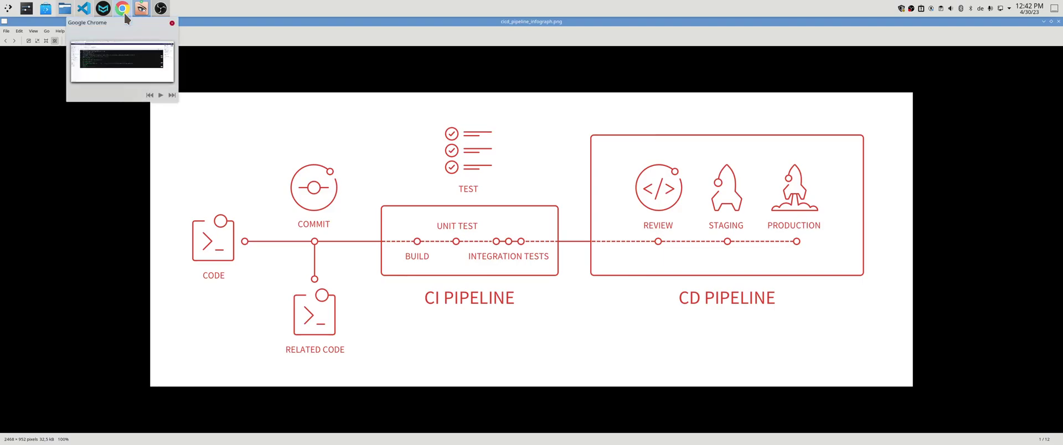
pyautogui.click(125, 15)
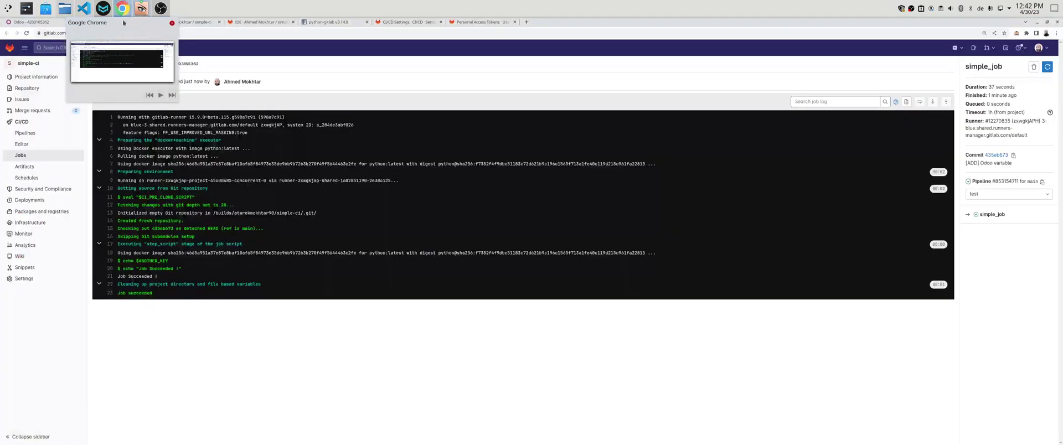
# - Open the Custom Pipeline Trigger record in Odoo in edit mode
pyautogui.click(42, 23)
pyautogui.click(78, 78)
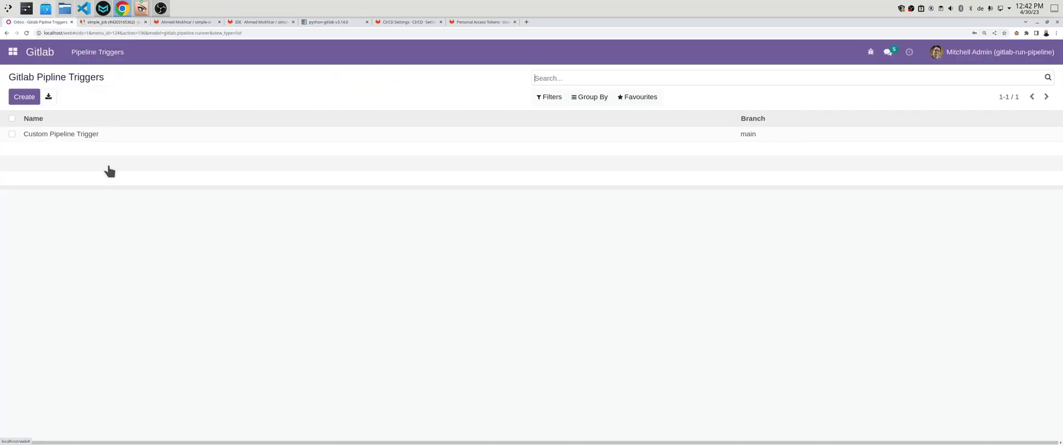
pyautogui.click(83, 134)
pyautogui.click(33, 77)
pyautogui.click(88, 135)
pyautogui.click(20, 97)
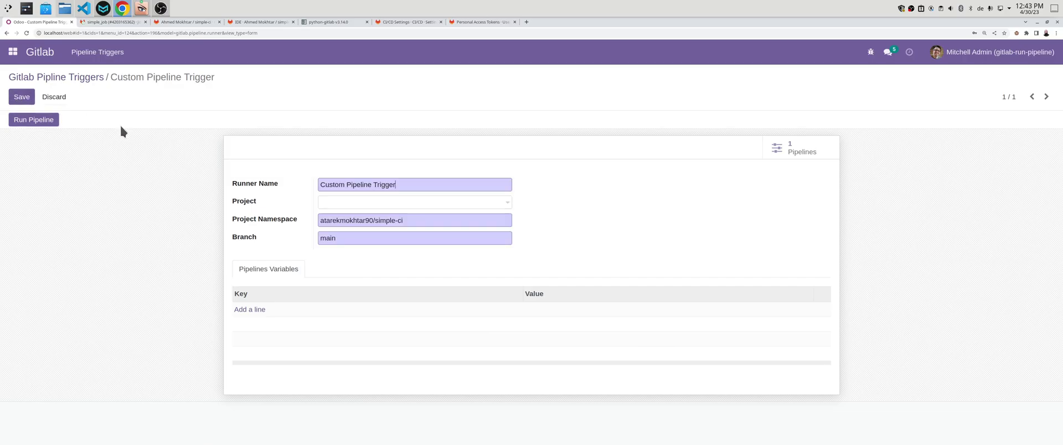
# - Rename the runner to Deployment, link it to the Office Design project, and save
pyautogui.tripleClick(328, 183)
pyautogui.write('Deployment')
pyautogui.click(351, 209)
pyautogui.click(351, 220)
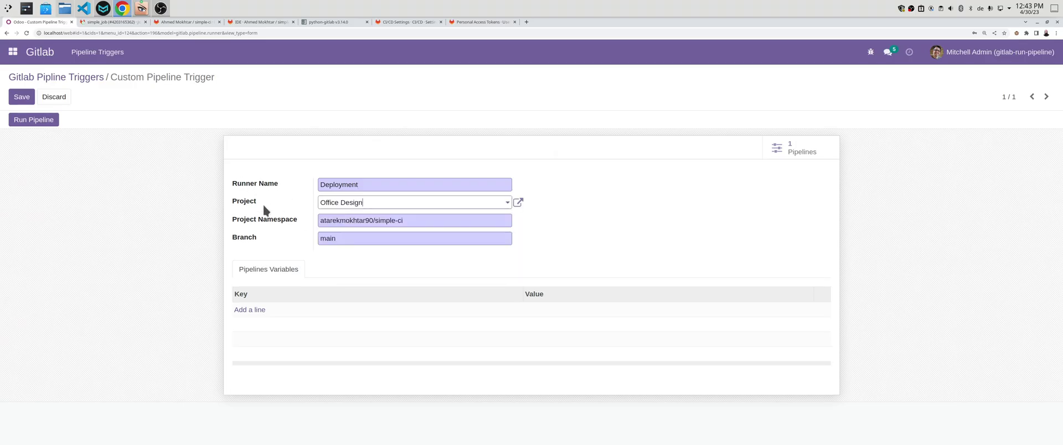
pyautogui.click(30, 96)
# - Open the Project app's list of all projects
pyautogui.click(13, 51)
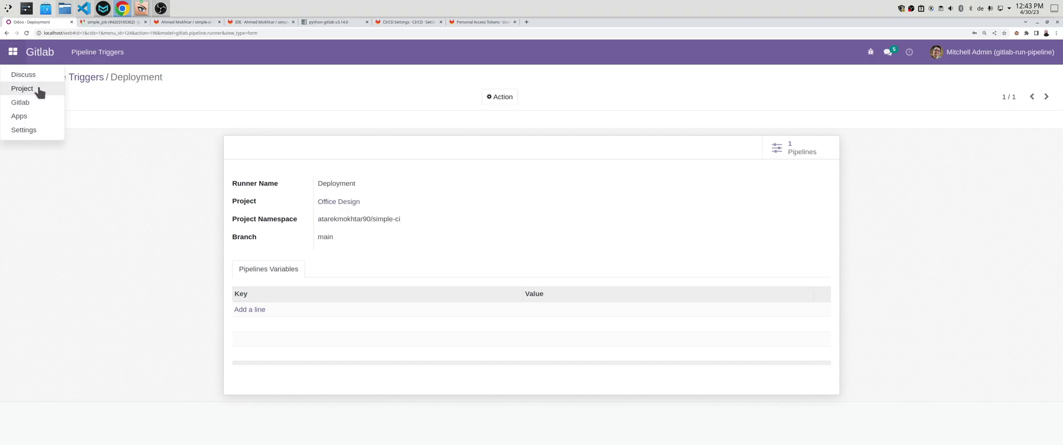
pyautogui.click(25, 86)
pyautogui.click(239, 53)
pyautogui.click(246, 87)
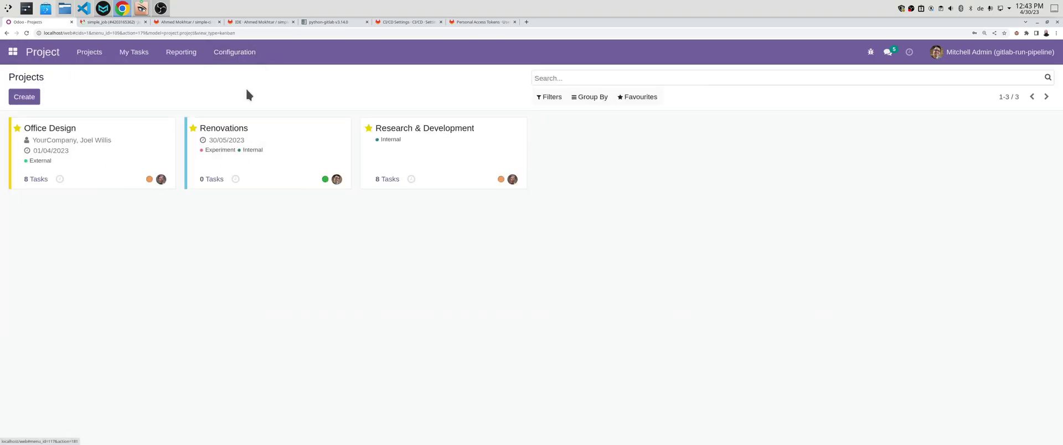
# - Open Office Design's Gitlab Runners and put the Deployment runner into edit mode
pyautogui.click(214, 134)
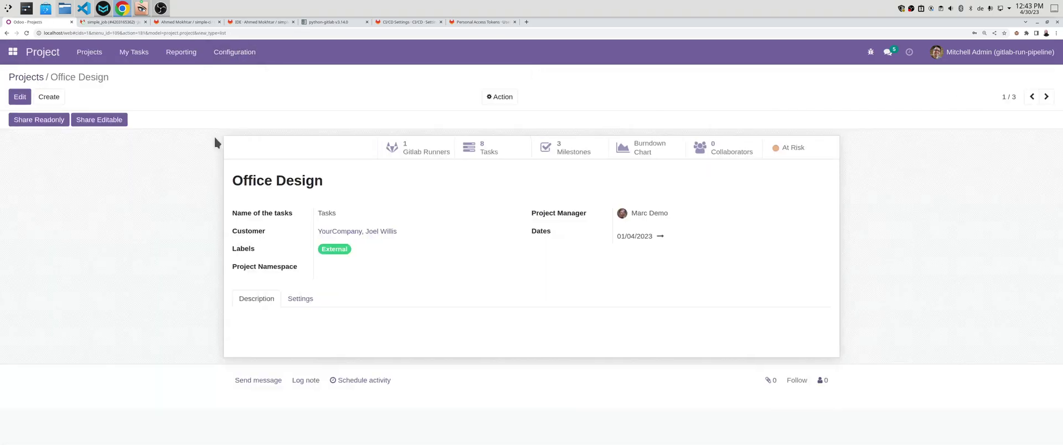
pyautogui.click(409, 159)
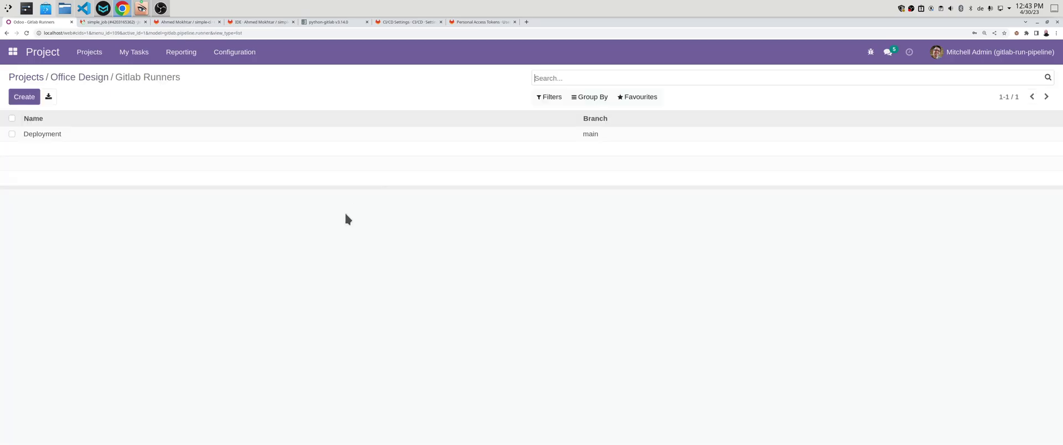
pyautogui.click(93, 136)
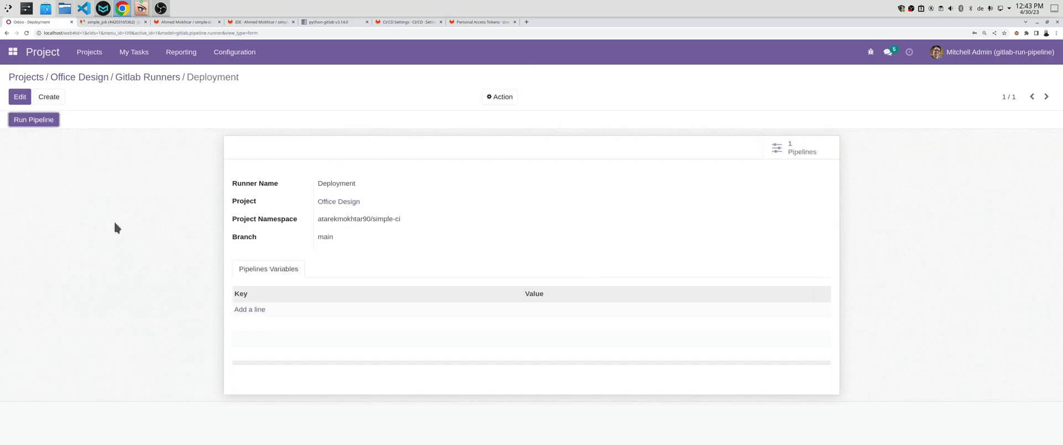
pyautogui.click(21, 98)
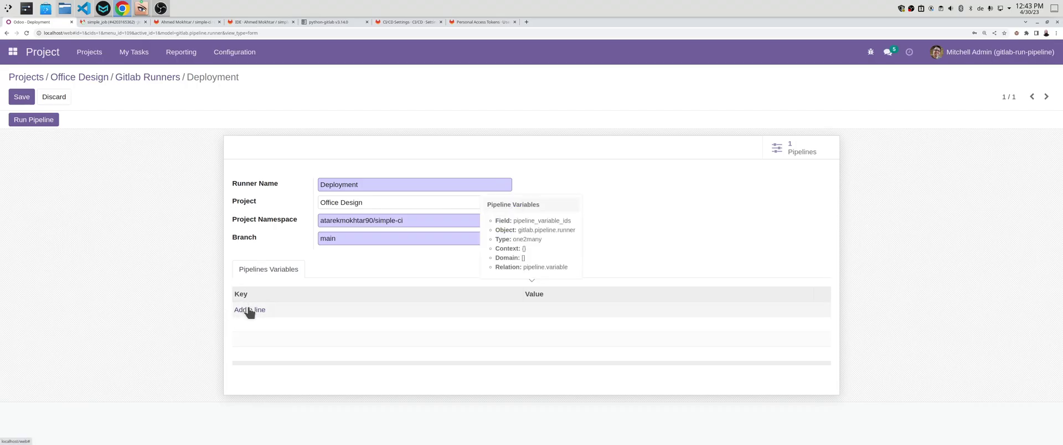
# - Add pipeline variable A_SIMPLE_VARIABLE with value 'This is a simple variable' and save the runner
pyautogui.click(249, 311)
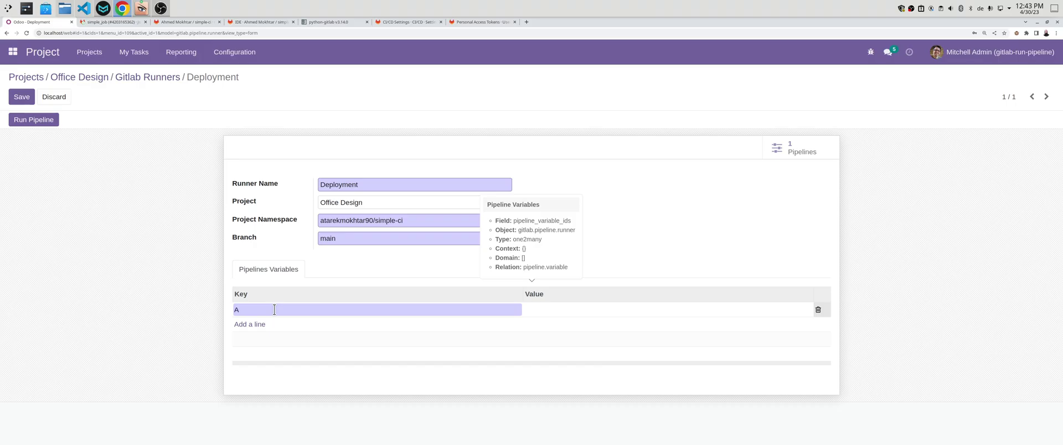
pyautogui.write('A_SIMPLE_VARIABLE')
pyautogui.click(609, 311)
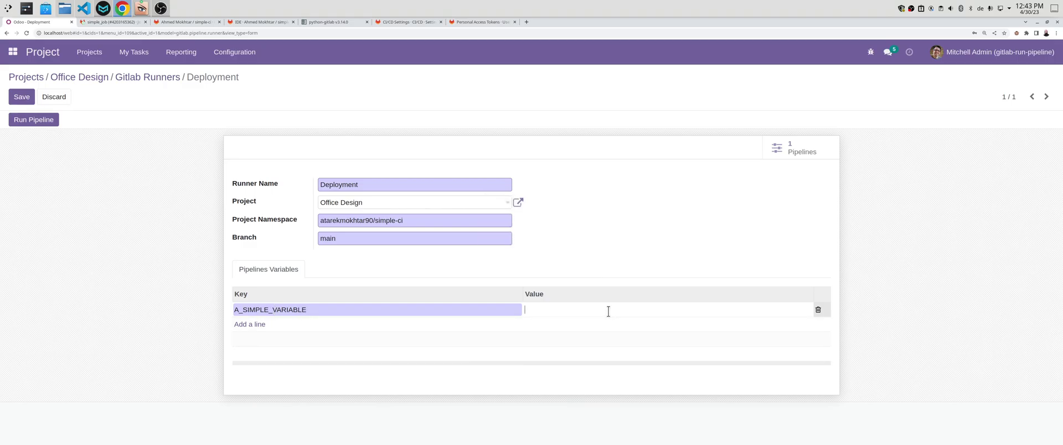
pyautogui.write('This is a simple variable')
pyautogui.click(21, 98)
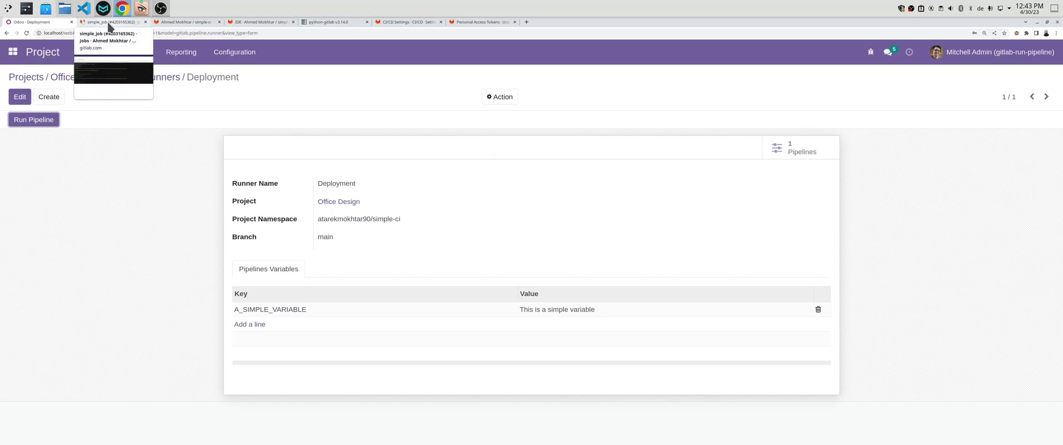
# - Replace ANOTHER_KEY with A_SIMPLE_VARIABLE in the .gitlab-ci.yml echo line
pyautogui.click(110, 23)
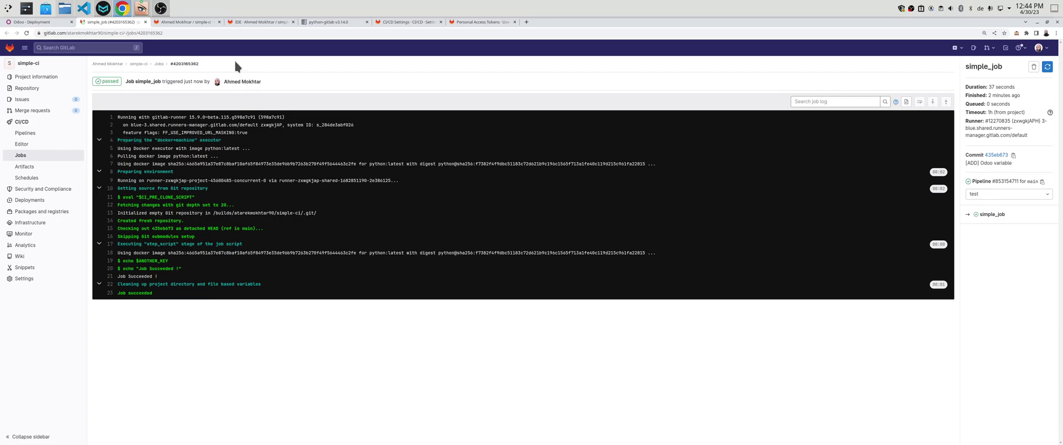
pyautogui.click(248, 24)
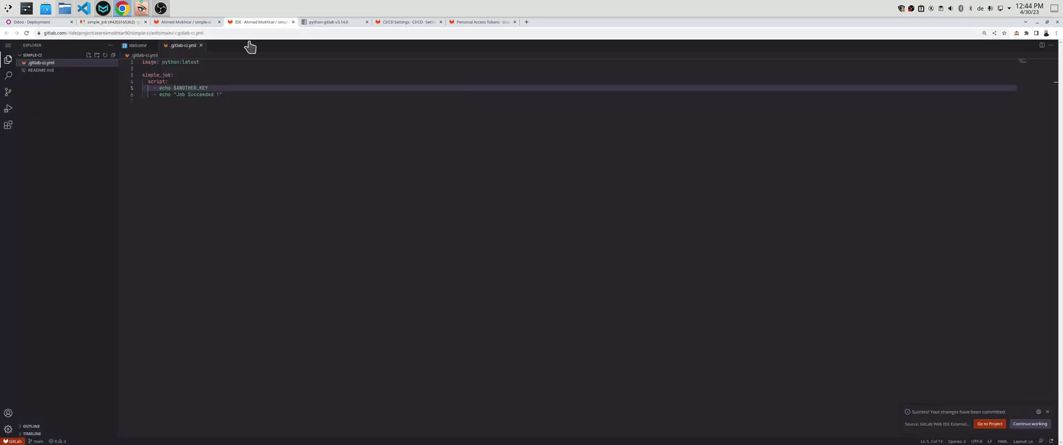
pyautogui.doubleClick(191, 89)
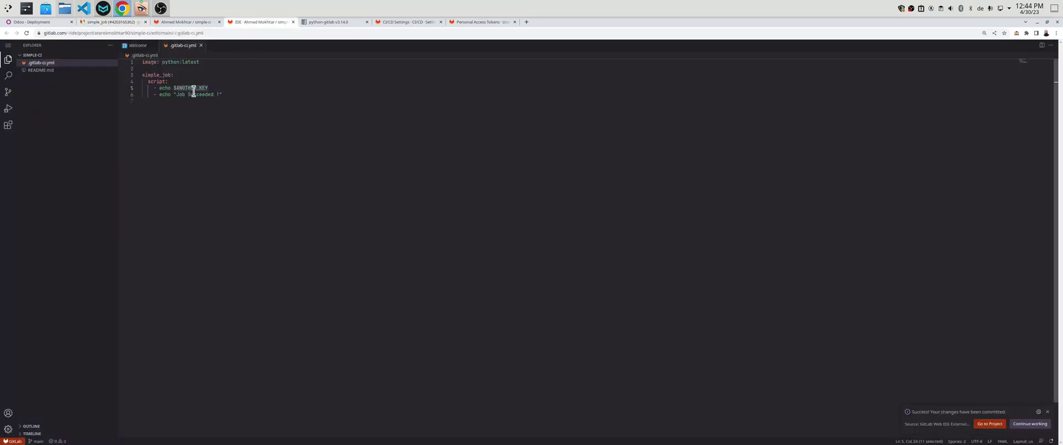
pyautogui.press('BackSpace')
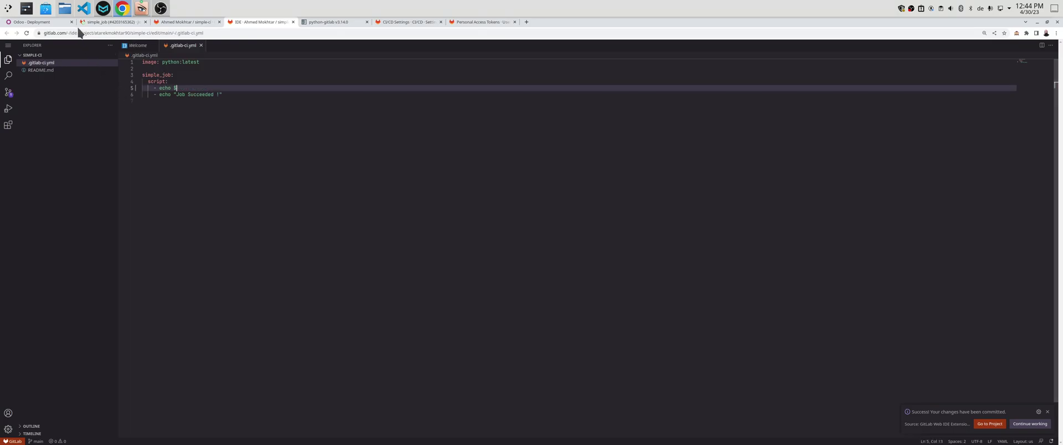
pyautogui.click(34, 22)
pyautogui.moveTo(309, 313); pyautogui.dragTo(233, 311)
pyautogui.hotkey('ctrl', 'c')
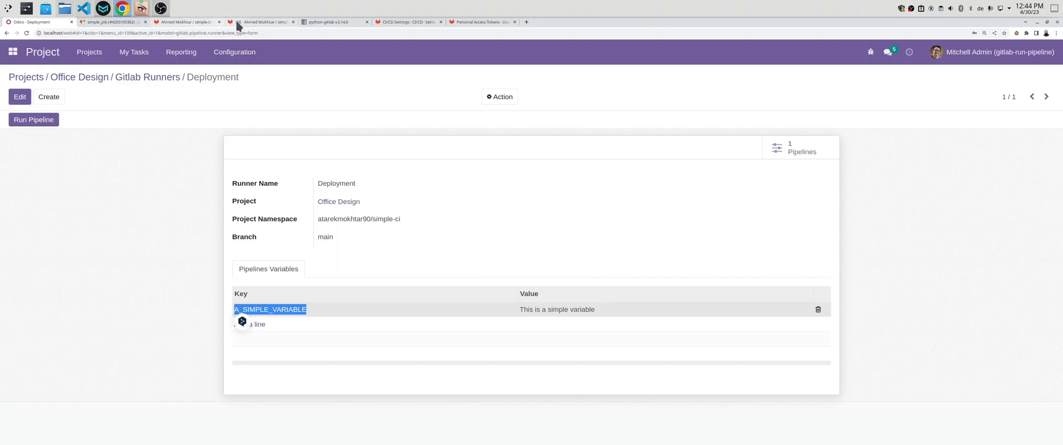
pyautogui.click(234, 20)
pyautogui.hotkey('ctrl', 'v')
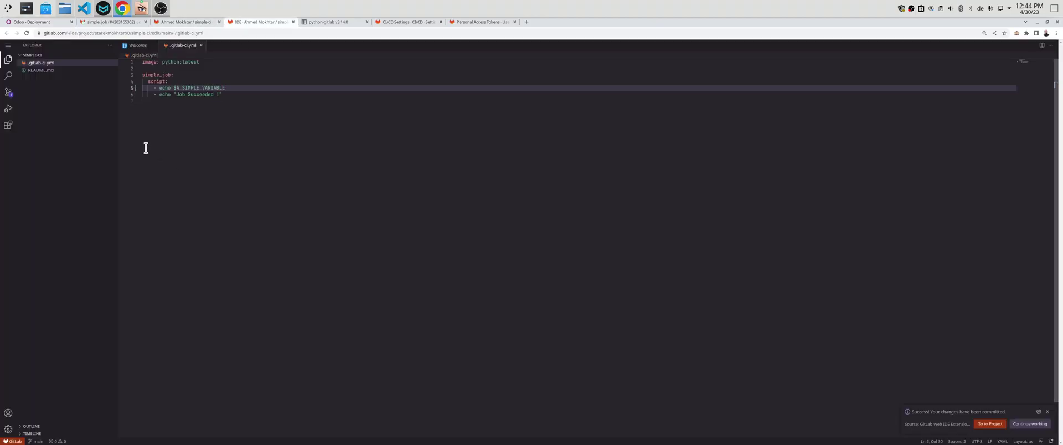
# - Commit the CI change to main with message '[UPD] variable change'
pyautogui.click(8, 92)
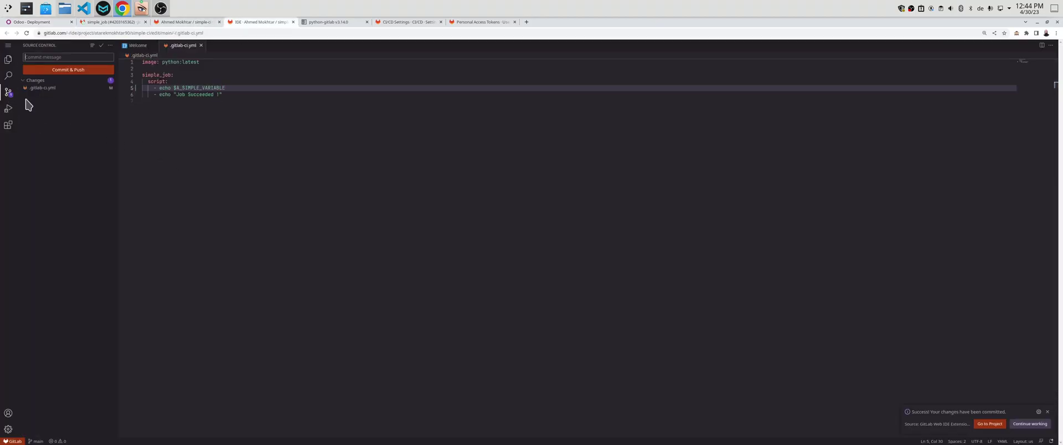
pyautogui.click(65, 58)
pyautogui.write('t')
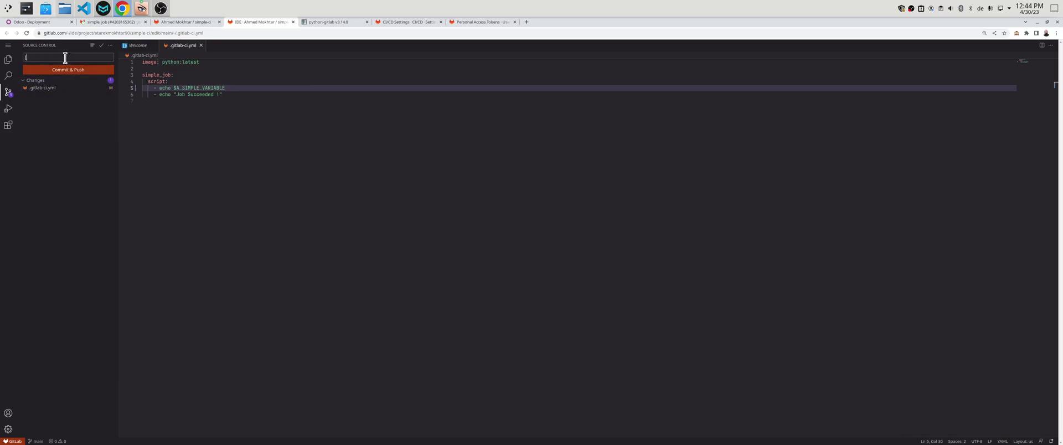
pyautogui.write('UOD]')
pyautogui.write('P')
pyautogui.write(' variable ')
pyautogui.write('change')
pyautogui.click(49, 73)
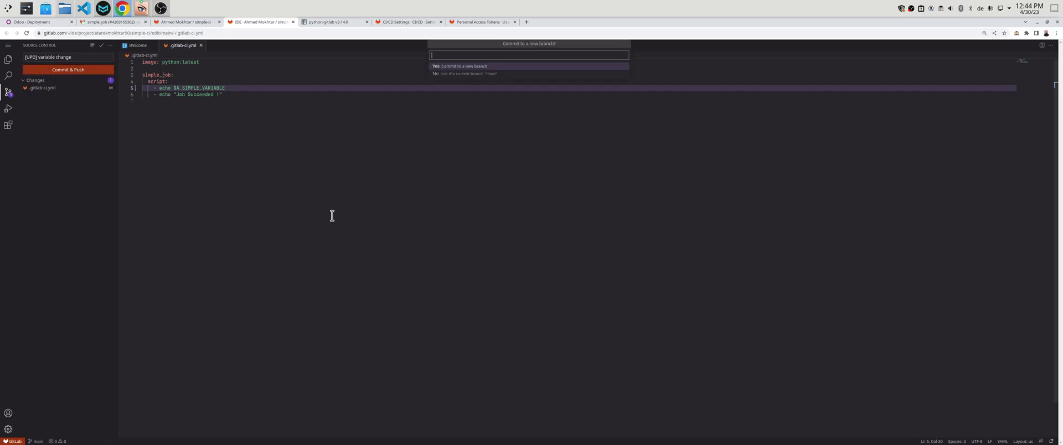
pyautogui.click(451, 77)
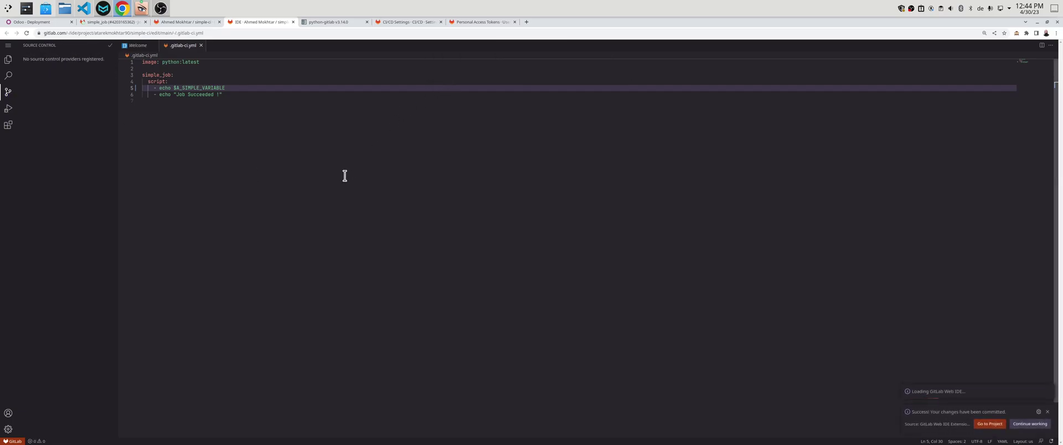
# - Run the Deployment pipeline and open pipeline 853155209's simple_job log on GitLab
pyautogui.click(42, 22)
pyautogui.click(47, 123)
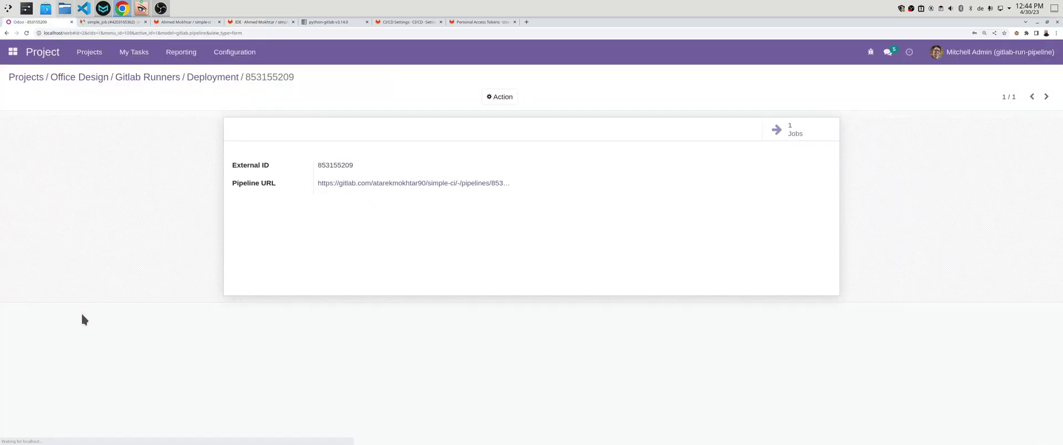
pyautogui.click(769, 140)
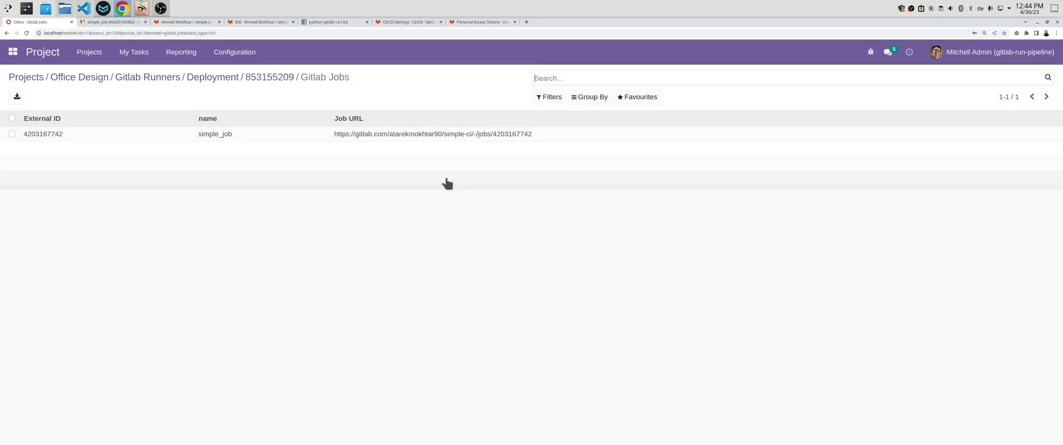
pyautogui.click(389, 134)
pyautogui.click(401, 183)
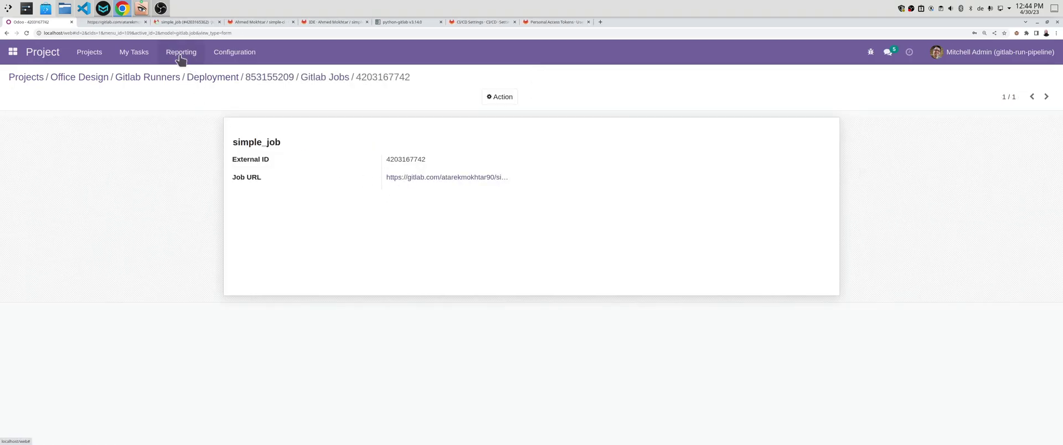
pyautogui.click(119, 22)
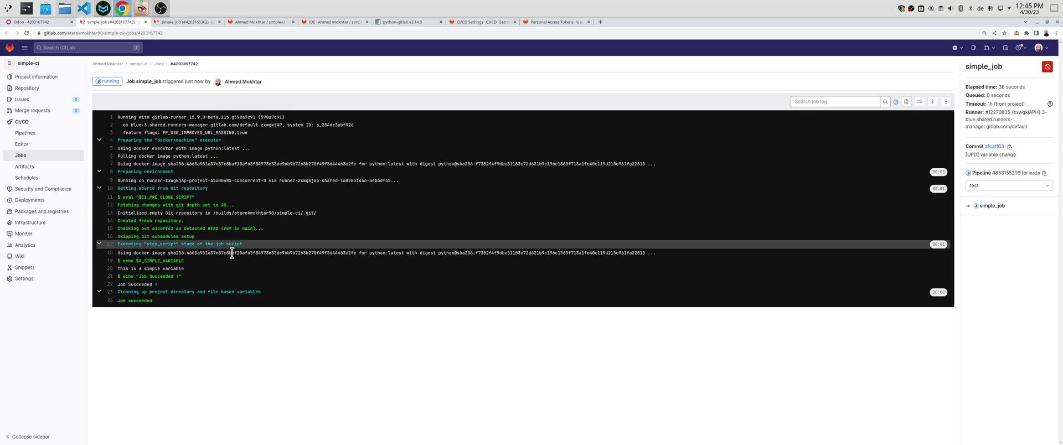
pyautogui.moveTo(184, 268); pyautogui.dragTo(118, 270)
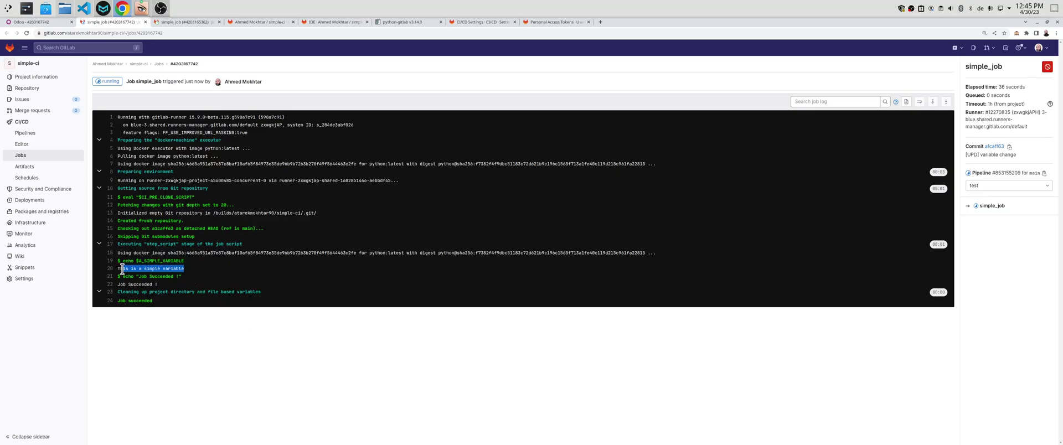
pyautogui.click(190, 318)
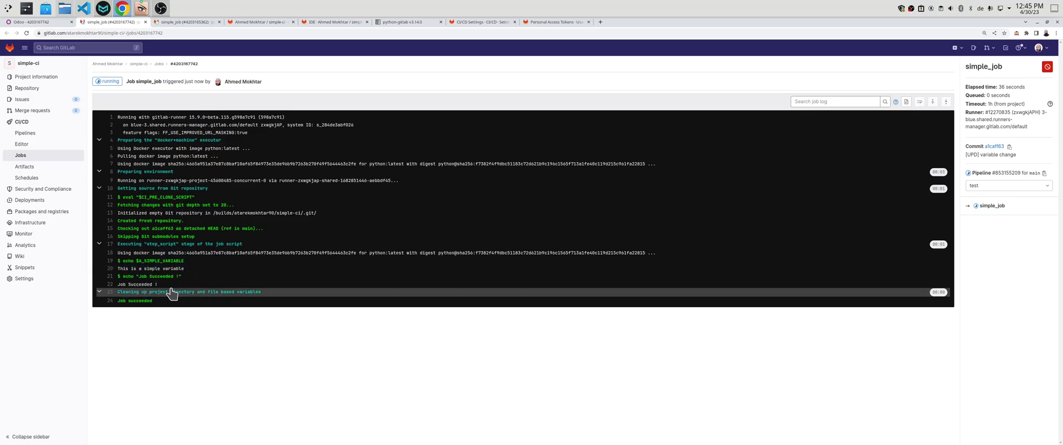
pyautogui.doubleClick(146, 260)
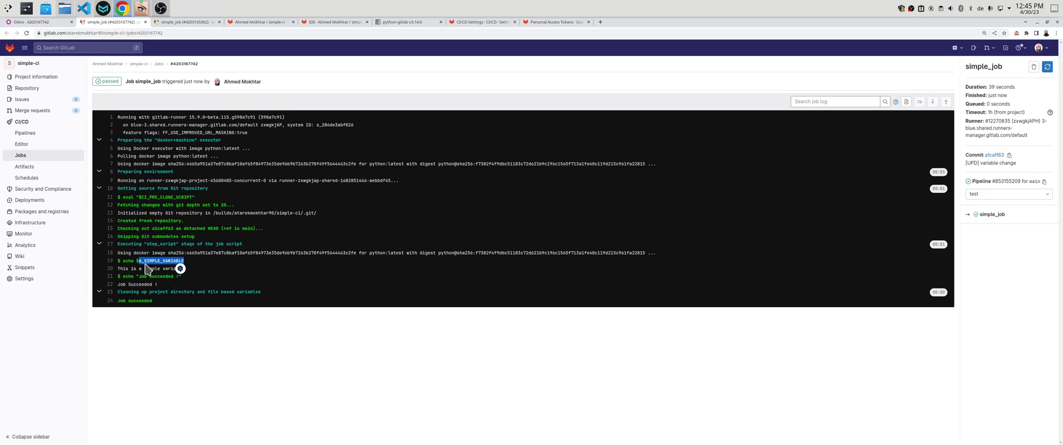
pyautogui.click(196, 346)
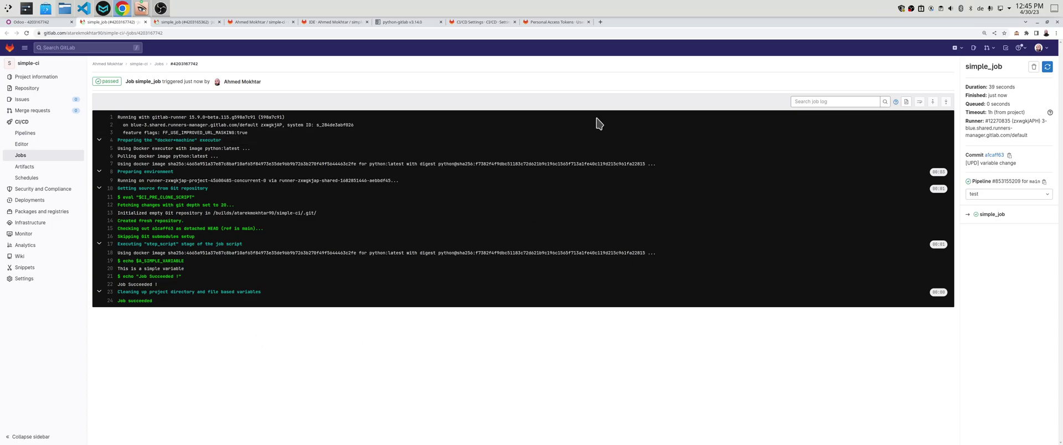
# - Load the gitlab_pipeline_trigger GitHub repository on branch 15.0 in a new browser tab
pyautogui.click(600, 21)
pyautogui.write('git')
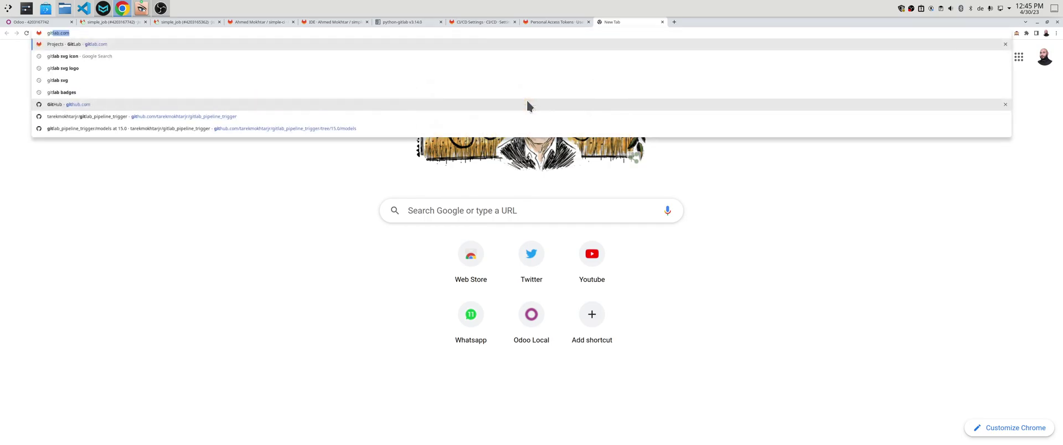
pyautogui.press('Down')
pyautogui.press('Down')
pyautogui.press('Down')
pyautogui.press('Down')
pyautogui.press('Down')
pyautogui.press('Down')
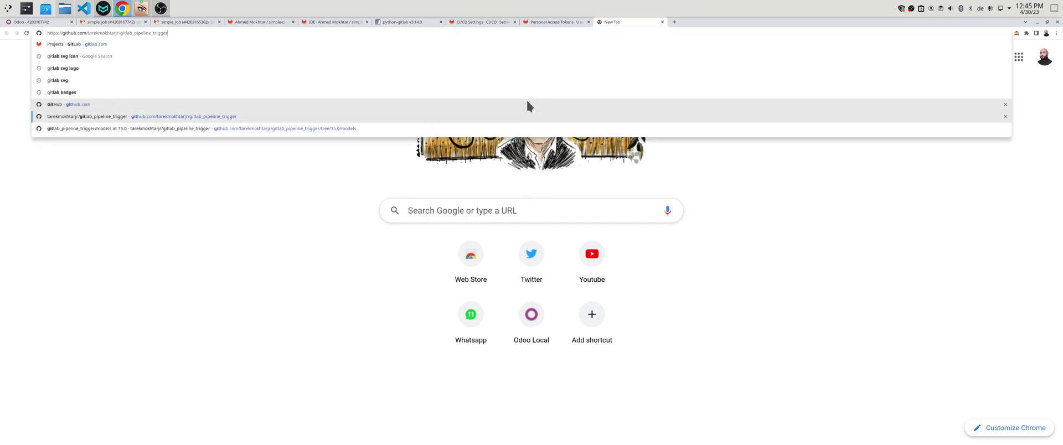
pyautogui.press('Return')
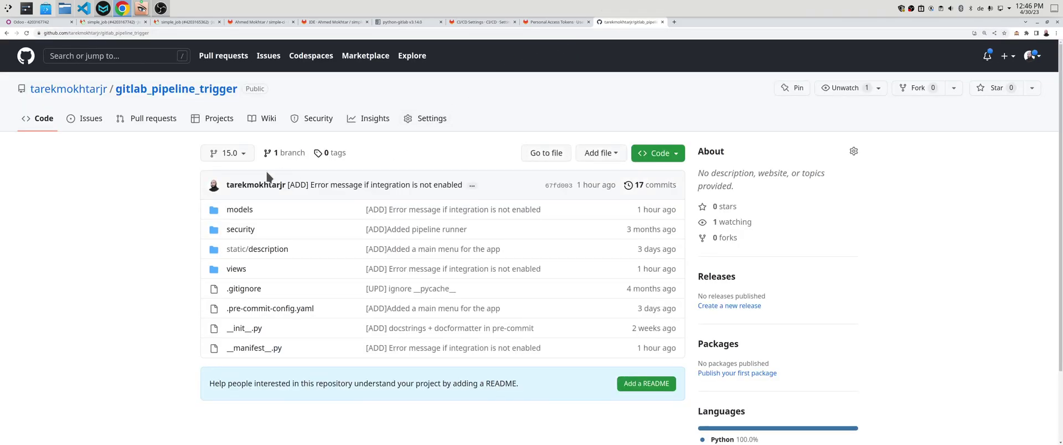